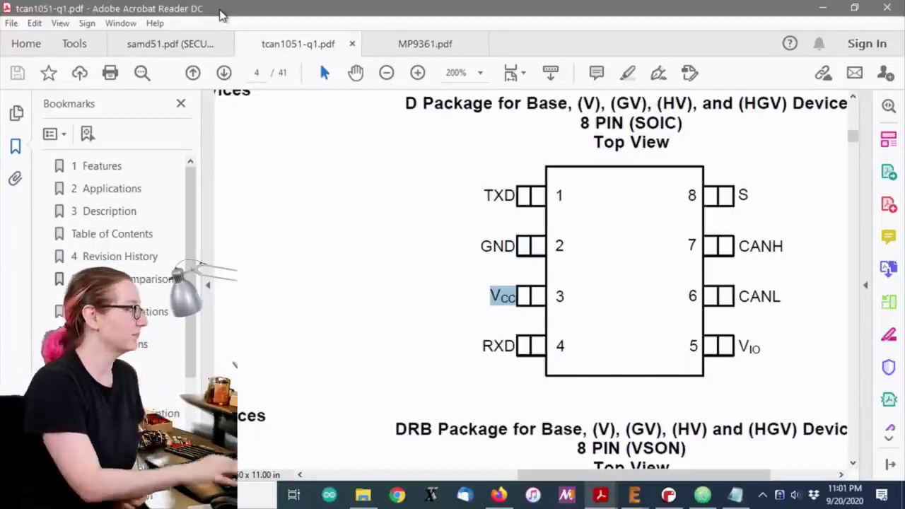
Examine the pinout of the 8-pin SOIC D package for the V, GV, HV and HGV devices in the datasheet
scroll(693, 243, "up", 3)
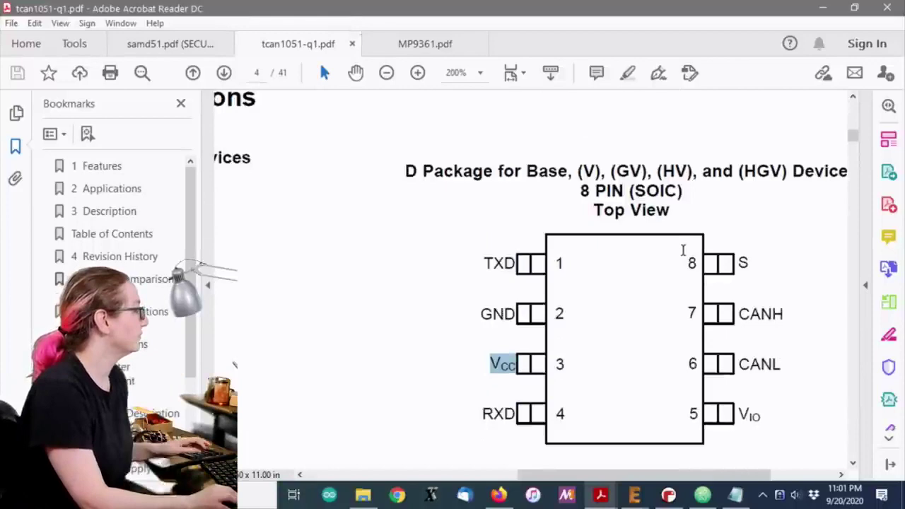
scroll(674, 233, "down", 2)
scroll(674, 234, "down", 2)
scroll(788, 293, "up", 3)
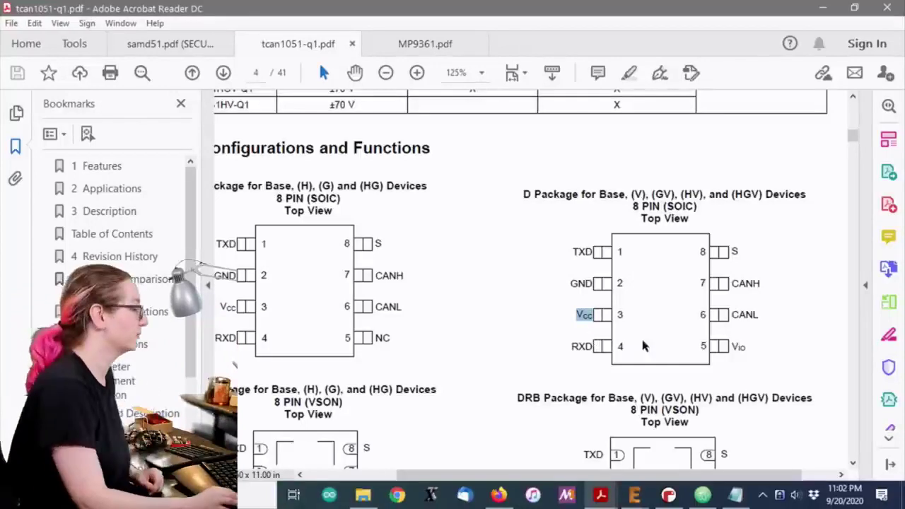
Switch to the Feather M4 Express CAN schematic in EAGLE and examine the TCAN1051HGV transceiver circuit with its termination resistors
mouse_move(635, 493)
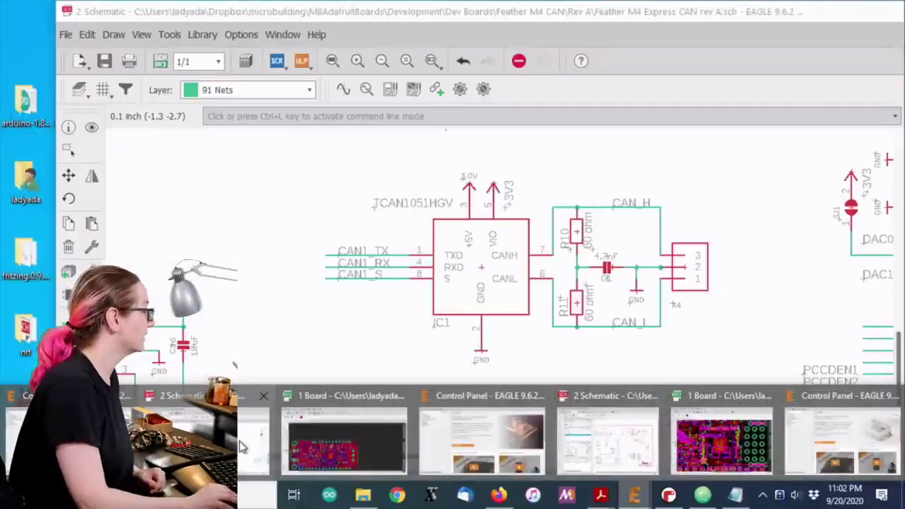
left_click(239, 447)
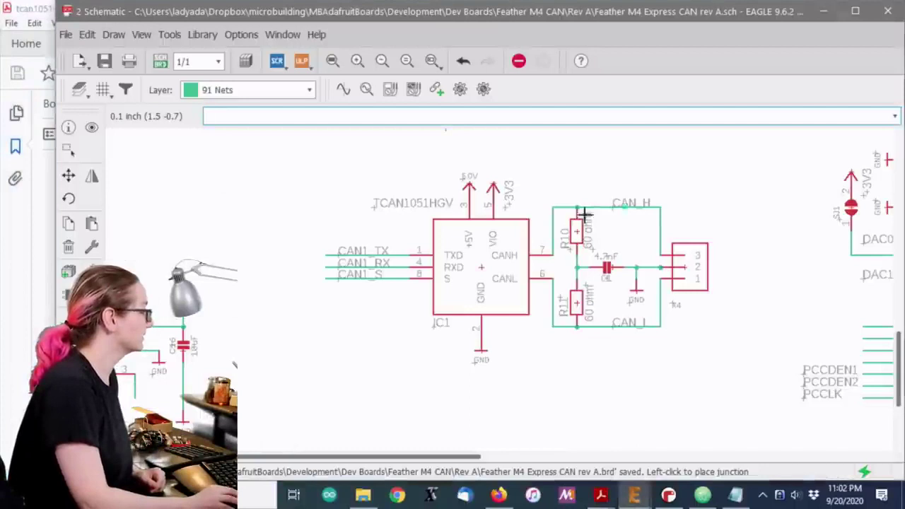
scroll(549, 244, "up", 1)
scroll(548, 244, "up", 1)
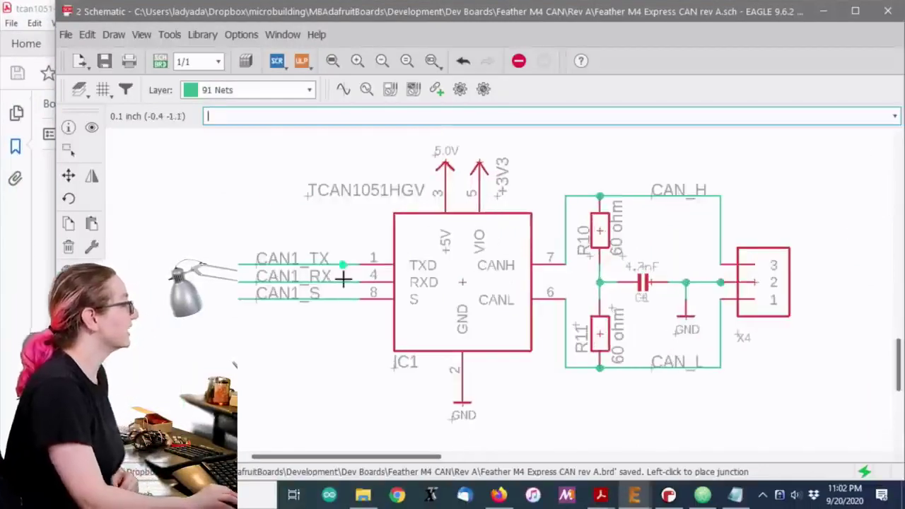
left_click(68, 175)
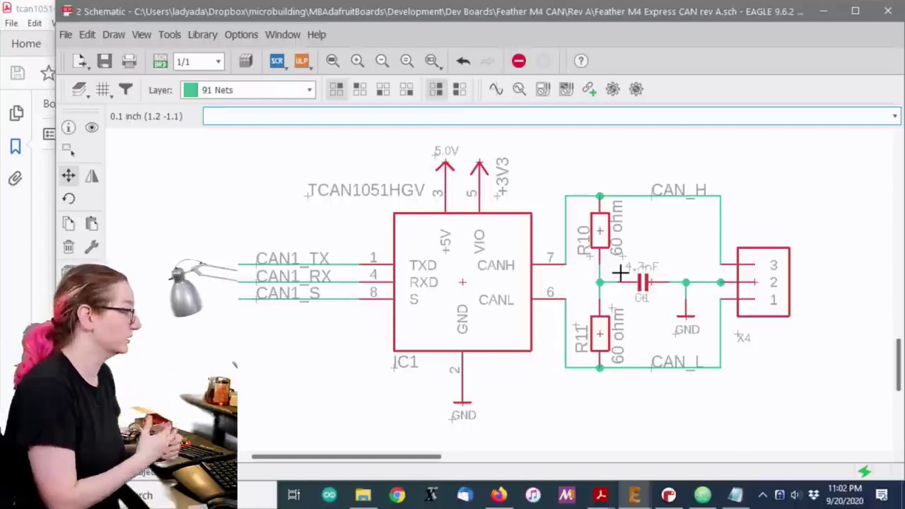
Open the Calculator and divide 5 by 120 to work out the bus current
key("super")
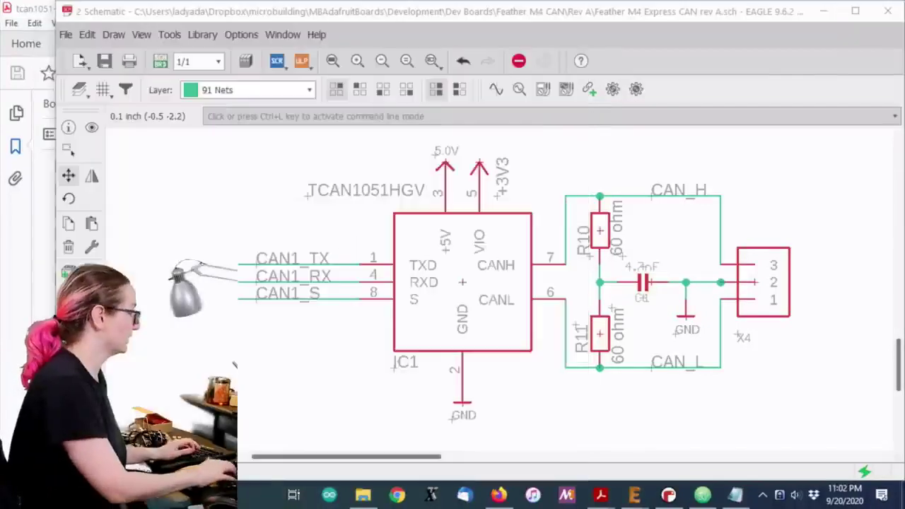
type("5")
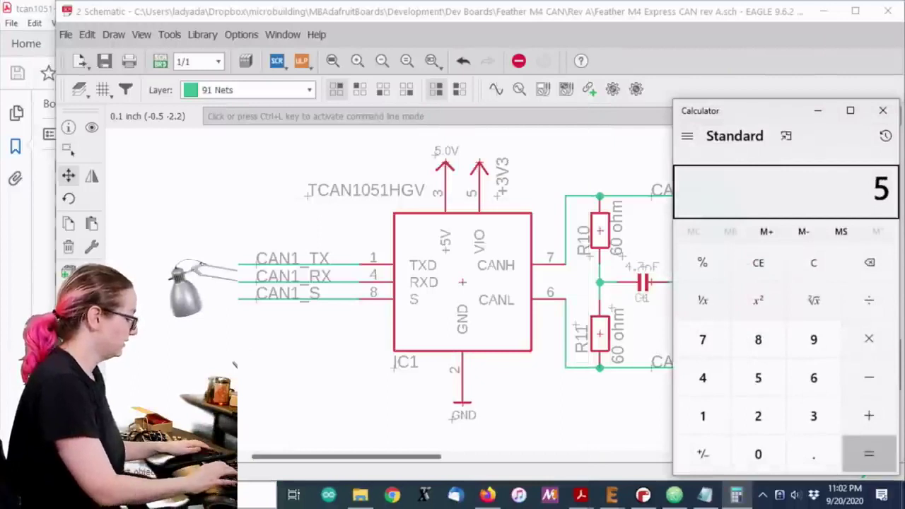
type("/120")
key("Return")
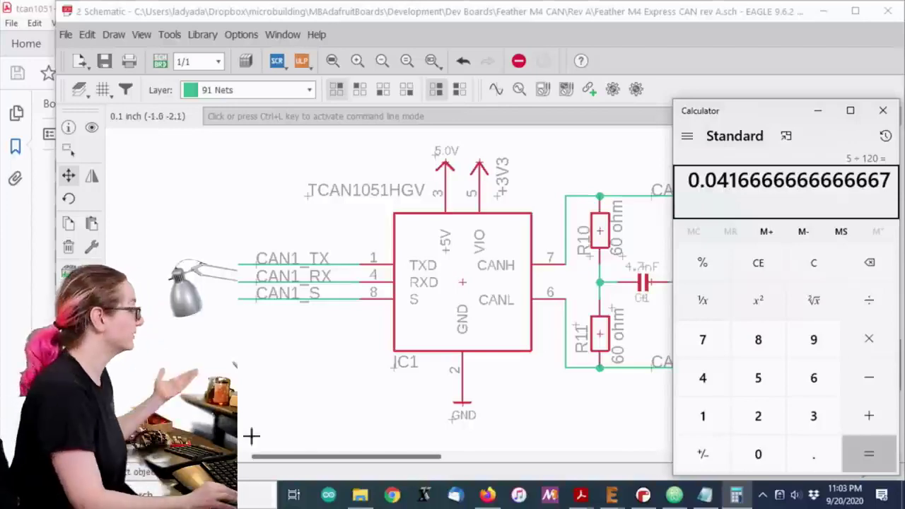
Switch to Firefox with the DigiKey home page, empty the browser's web search field and reposition the window
left_click(489, 496)
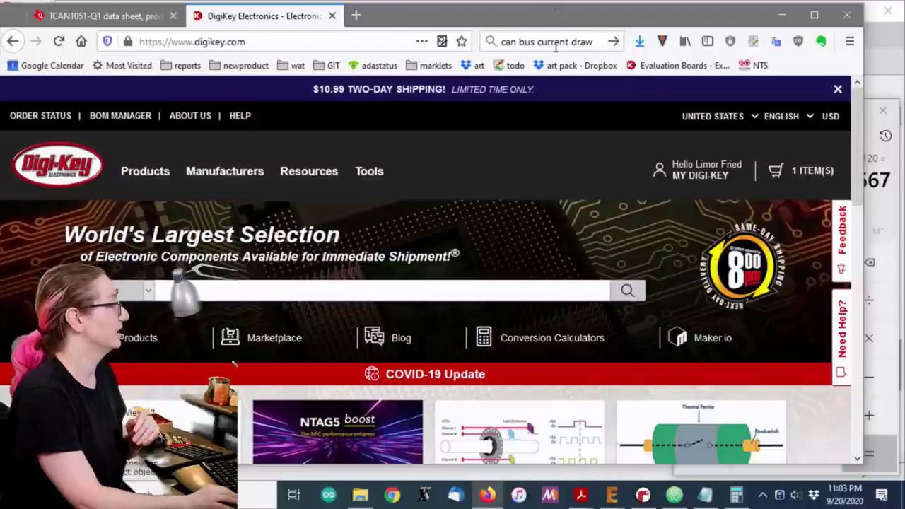
left_click(580, 43)
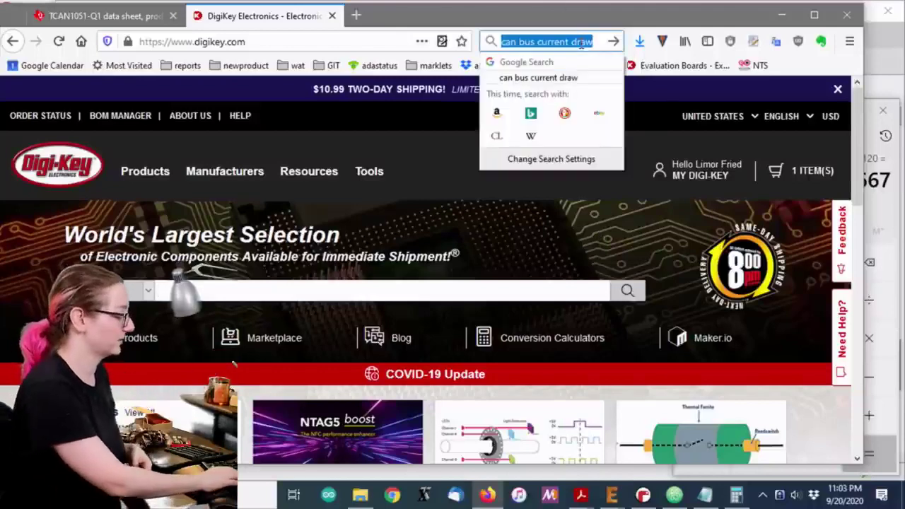
key("BackSpace")
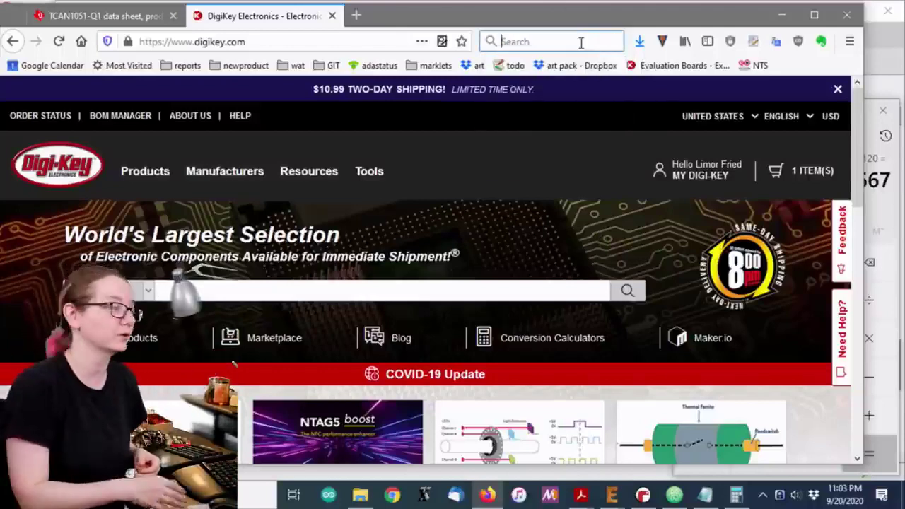
left_click_drag(535, 17, 586, 15)
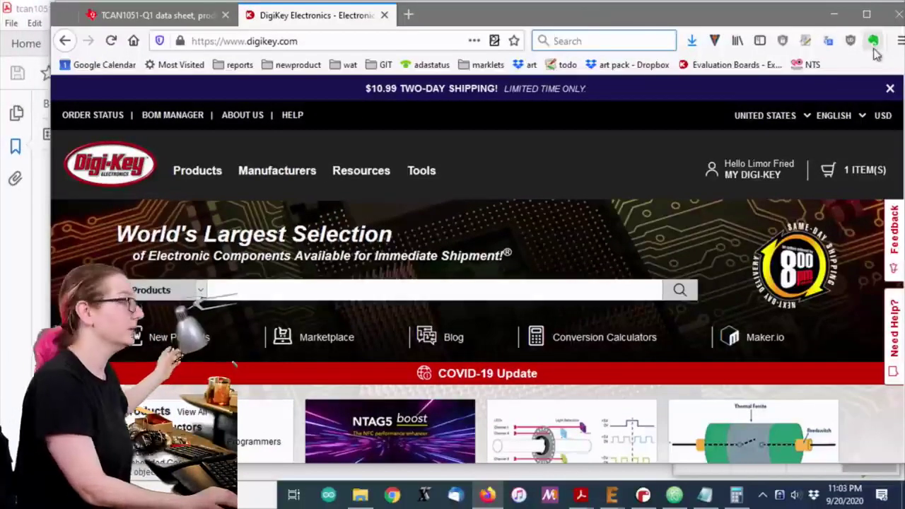
Search DigiKey for "charge pump" and narrow the browser window so the category results are fully readable
left_click(493, 285)
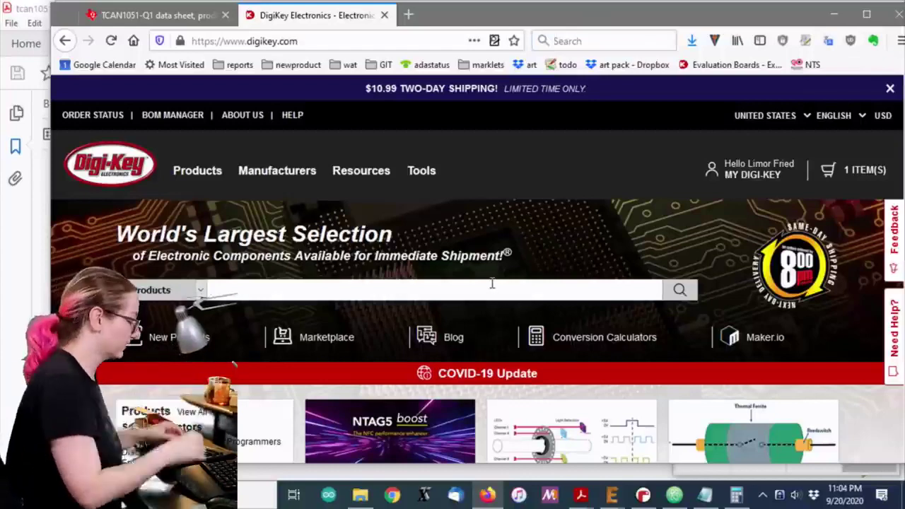
type("c")
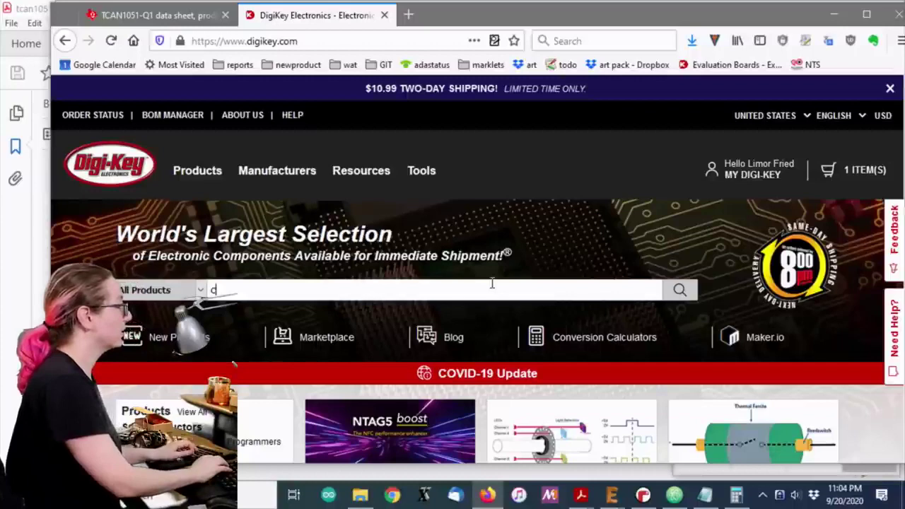
type("harge pu")
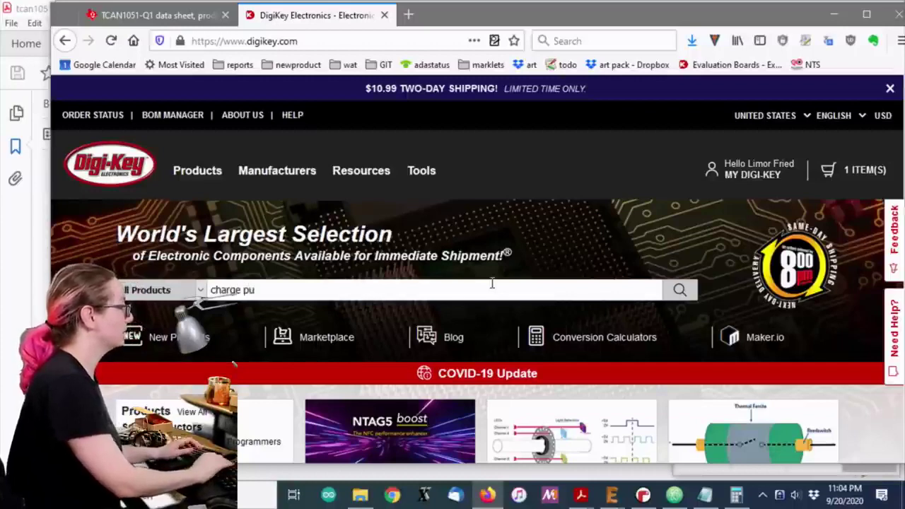
type("mp")
key("Return")
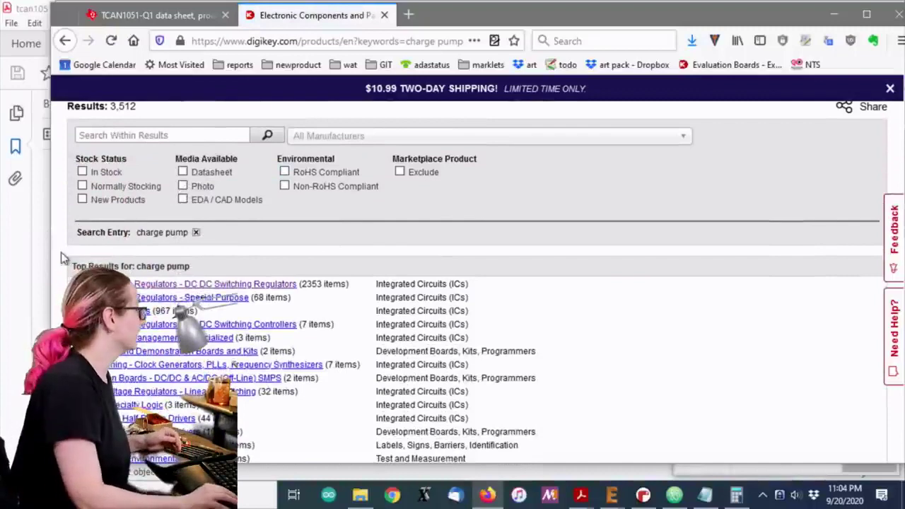
left_click_drag(51, 251, 253, 242)
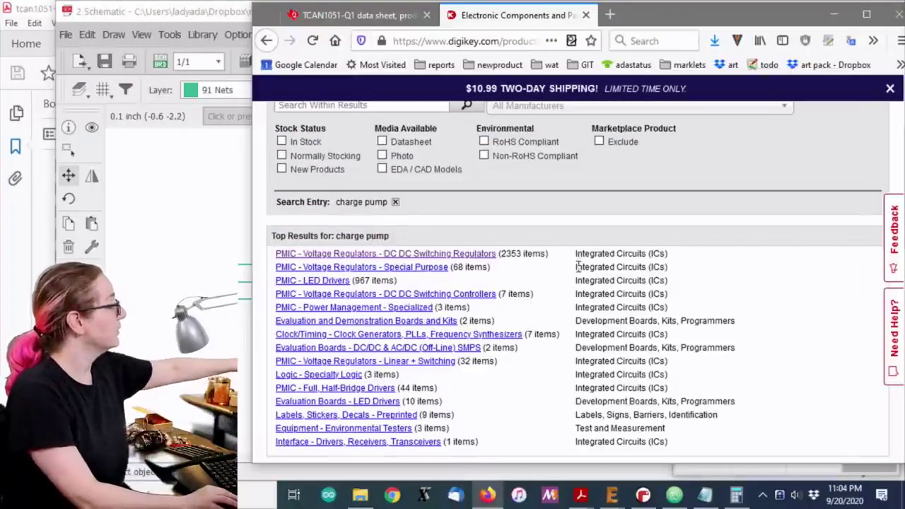
scroll(578, 267, "down", 2)
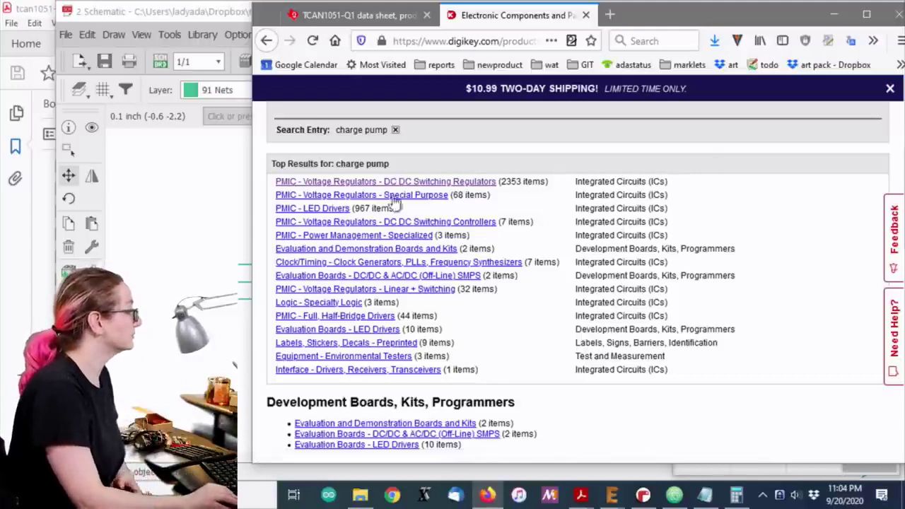
Look over the charge pump parts in the DC DC Switching Controllers category and return to the category results
left_click(467, 224)
scroll(627, 277, "down", 5)
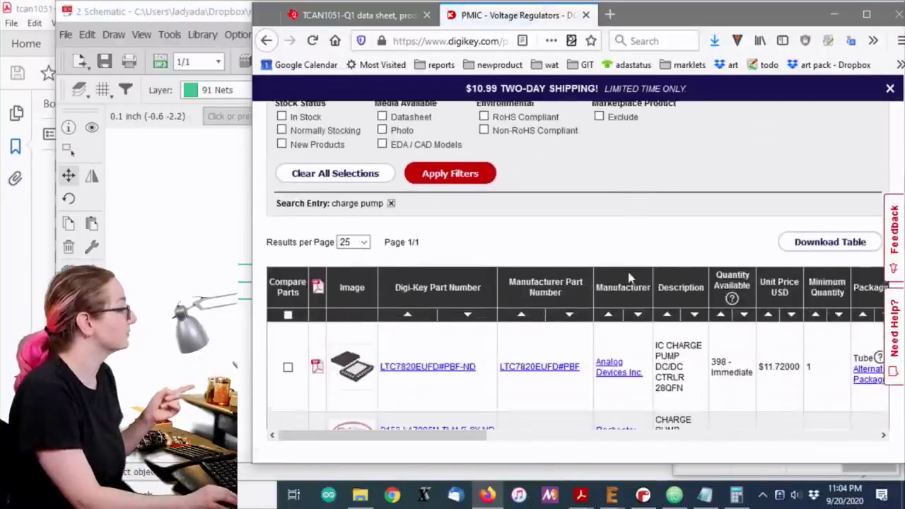
scroll(630, 278, "down", 3)
scroll(630, 276, "up", 5)
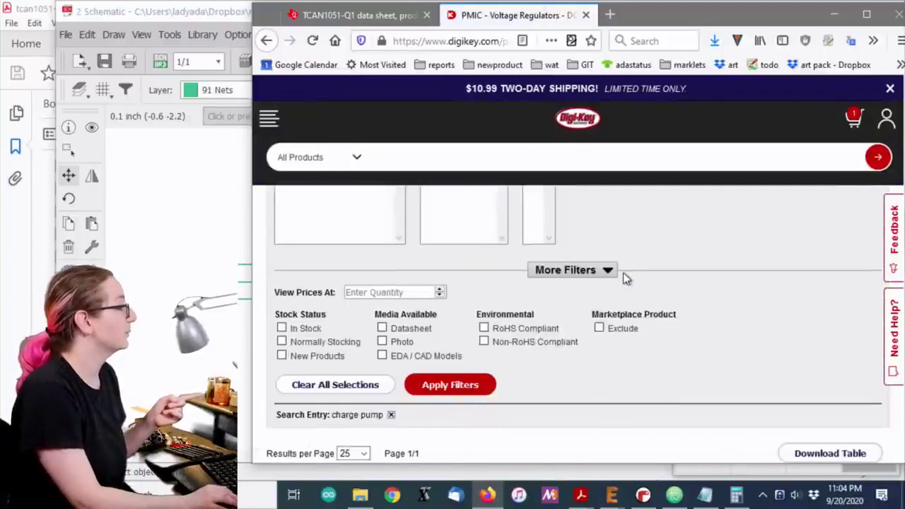
key("alt+Left")
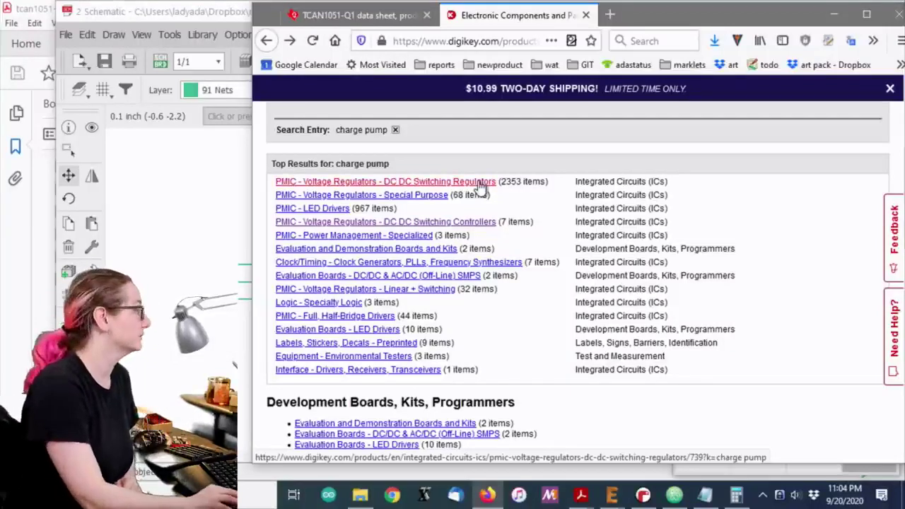
Open the PMIC DC DC Switching Regulators category and filter it to parts with Active status
left_click(481, 185)
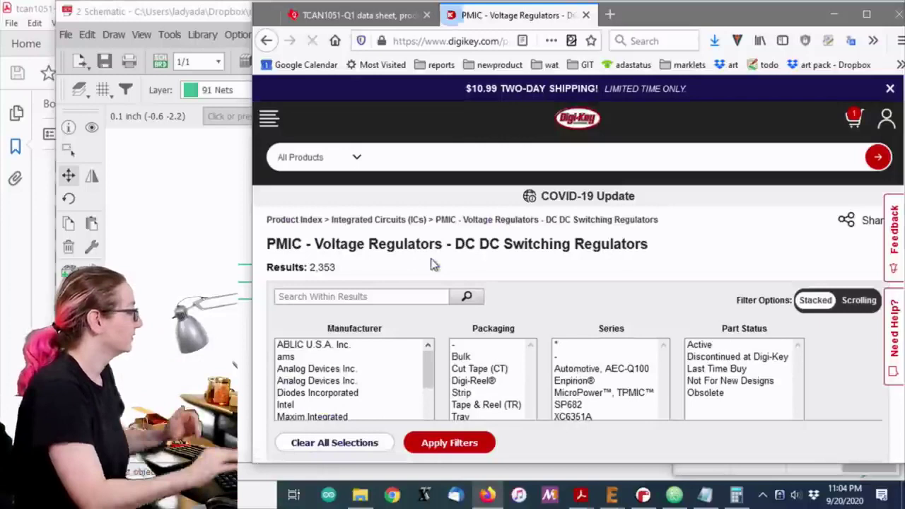
scroll(798, 217, "down", 3)
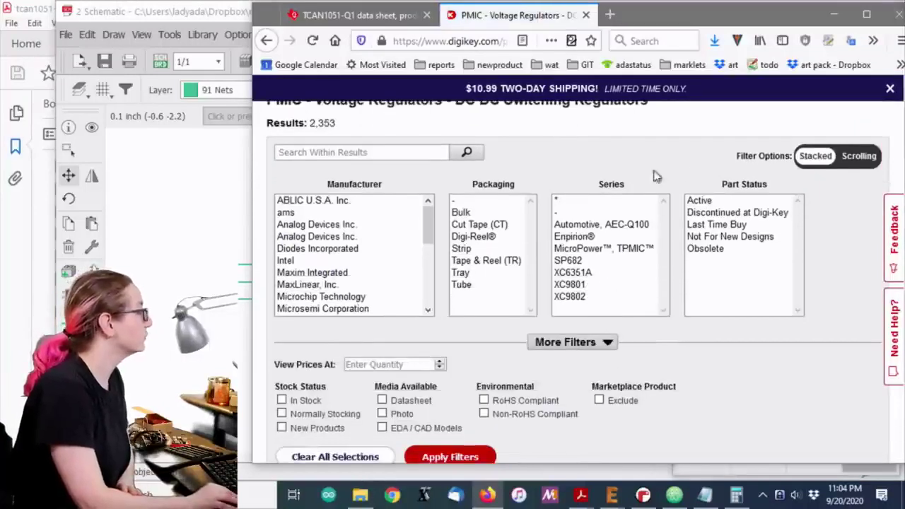
left_click(712, 202)
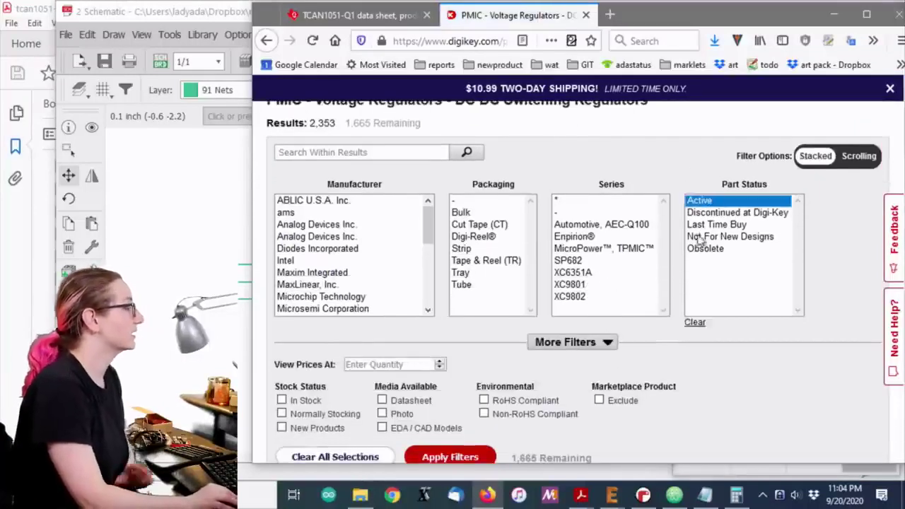
left_click(450, 457)
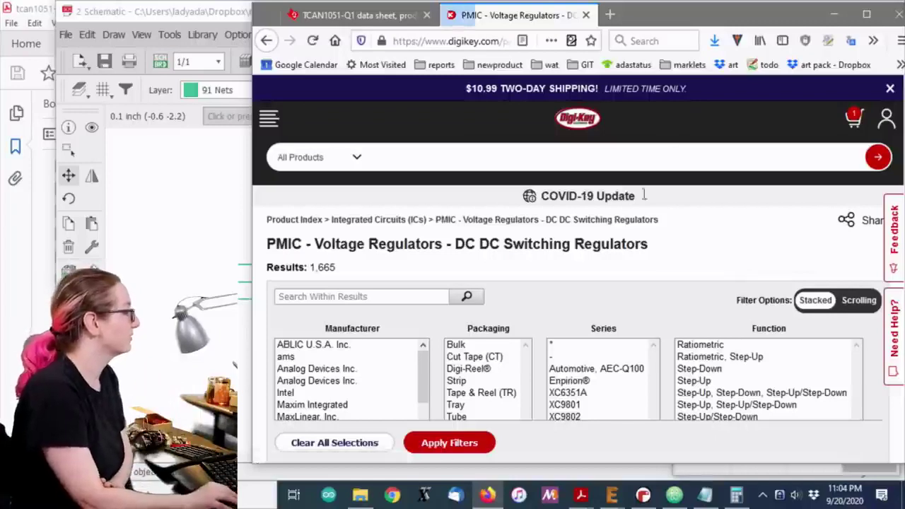
Filter the switching regulators to Normally Stocking and RoHS Compliant parts
scroll(644, 196, "down", 3)
left_click(282, 342)
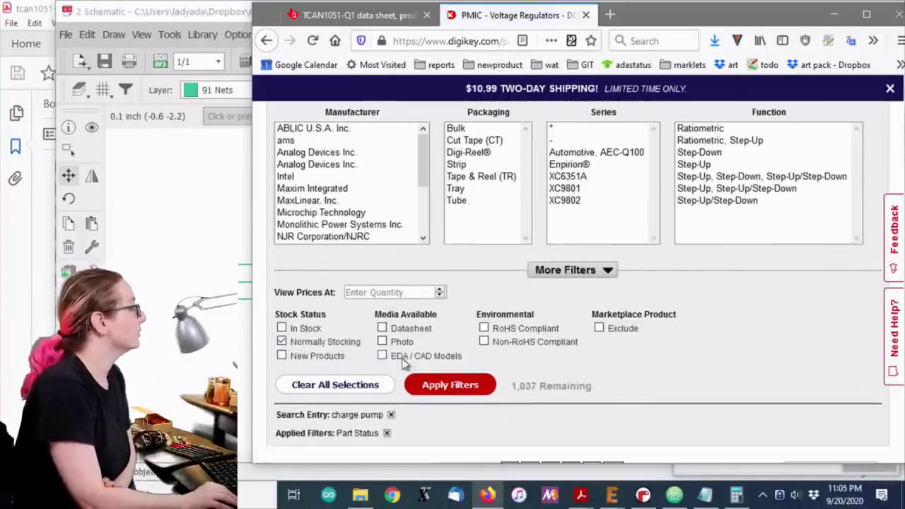
left_click(454, 385)
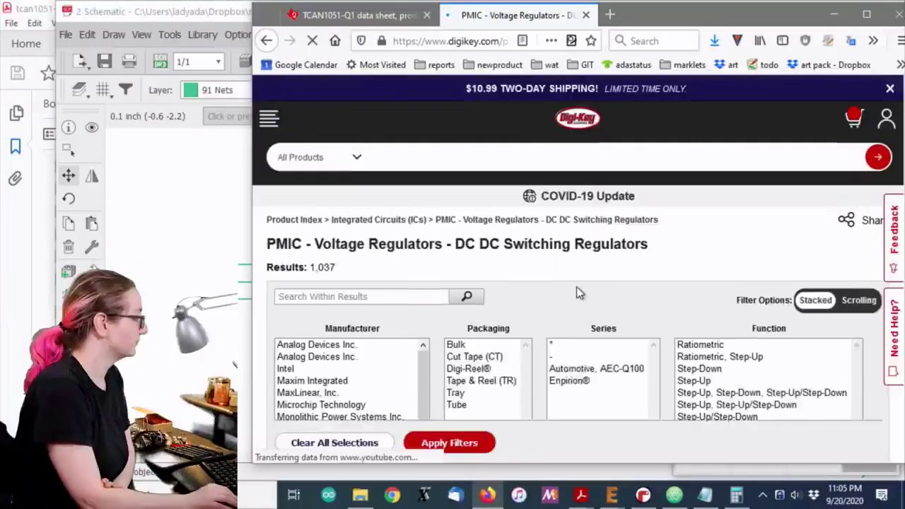
scroll(577, 293, "down", 3)
left_click(484, 328)
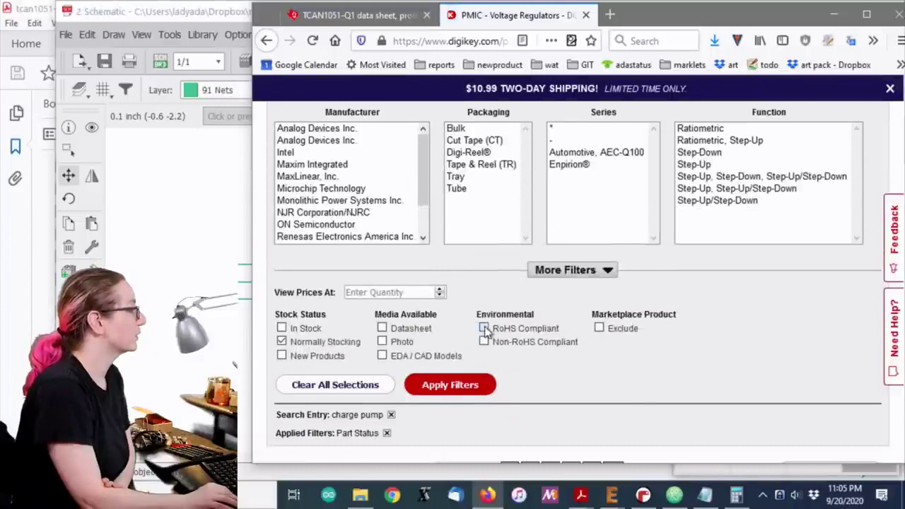
left_click(473, 383)
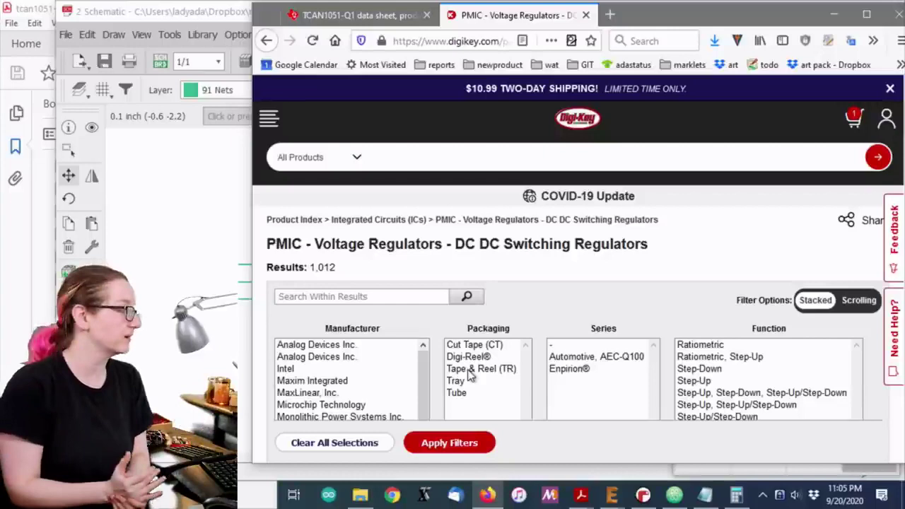
Expand the additional filters and restrict the switching regulators to Fixed output type with 1 output
scroll(566, 304, "down", 2)
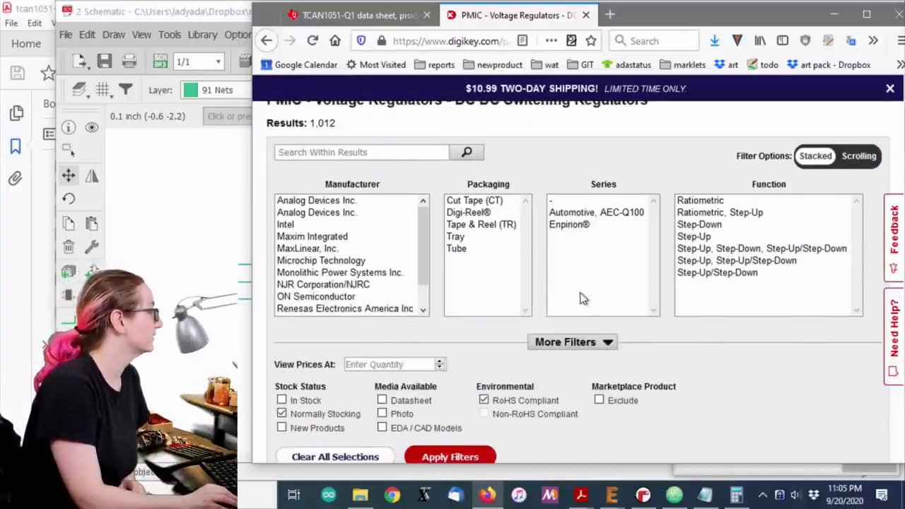
scroll(580, 298, "down", 1)
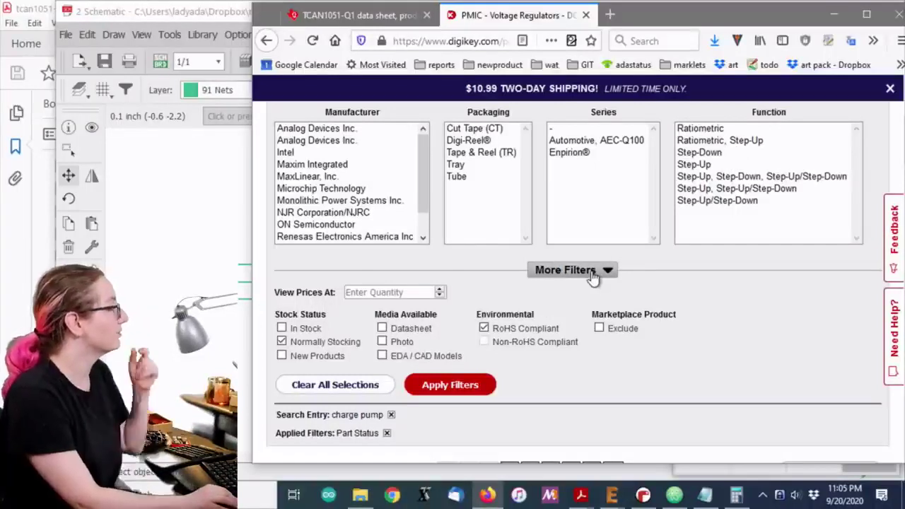
left_click(593, 276)
scroll(754, 189, "down", 4)
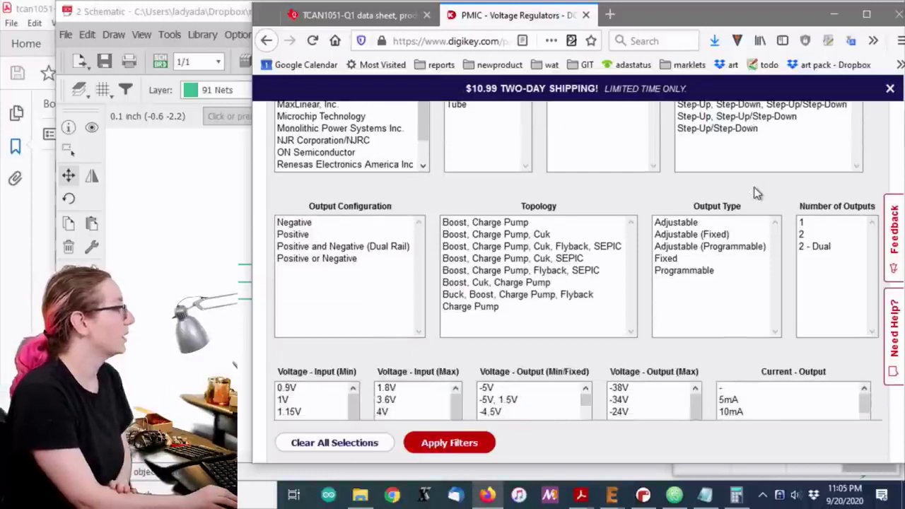
left_click(668, 187)
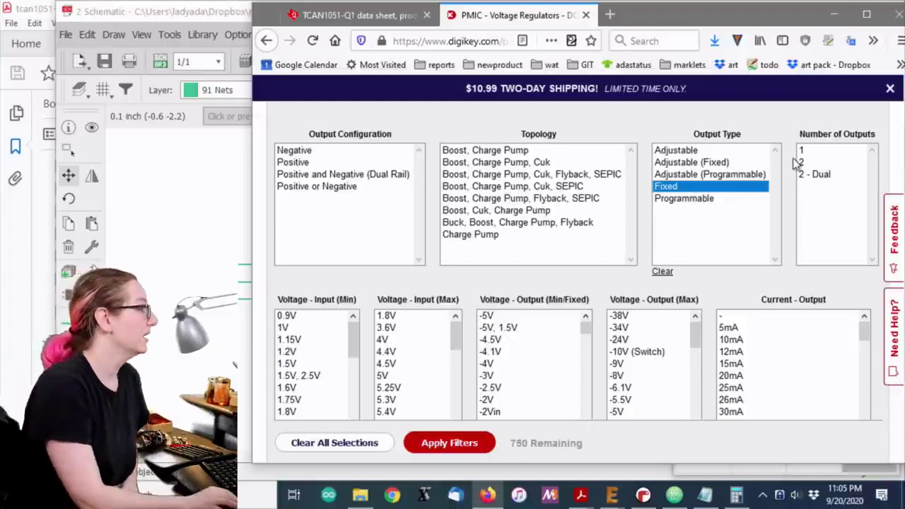
left_click(803, 152)
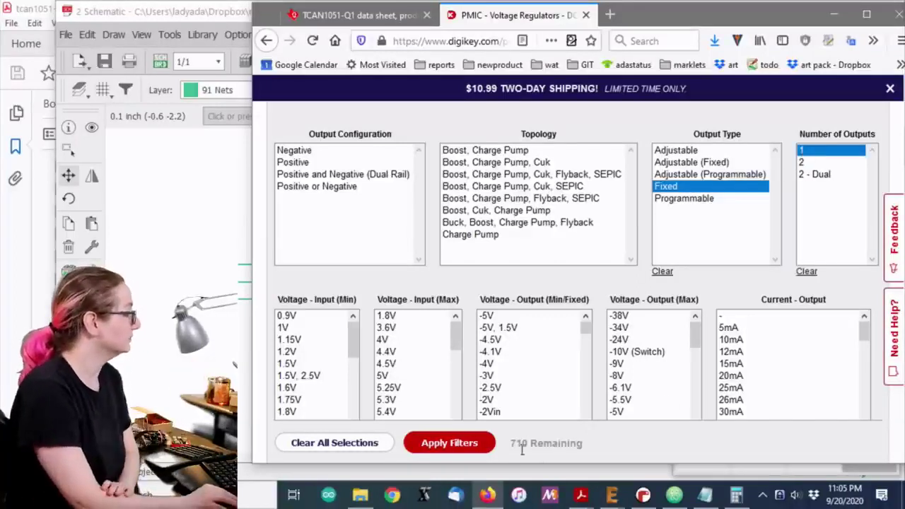
left_click(457, 445)
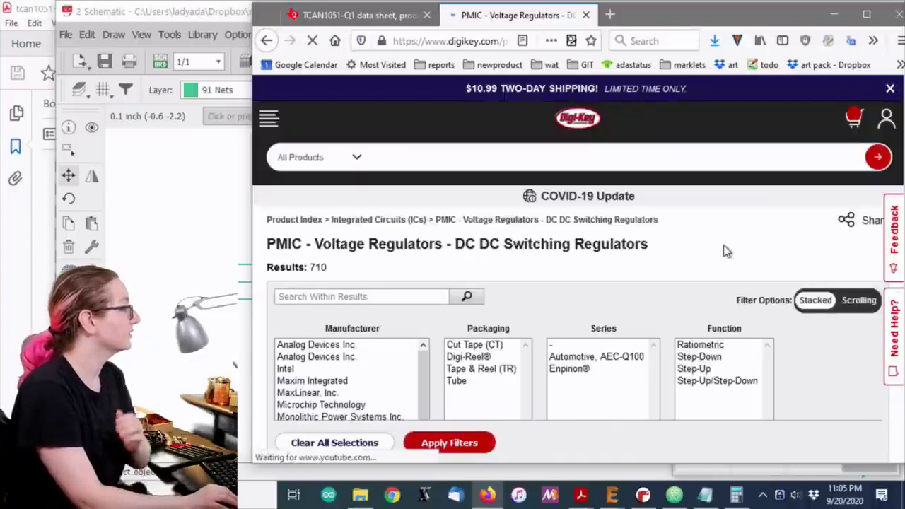
Filter the regulators to the Positive and Positive or Negative output configurations
scroll(726, 251, "down", 2)
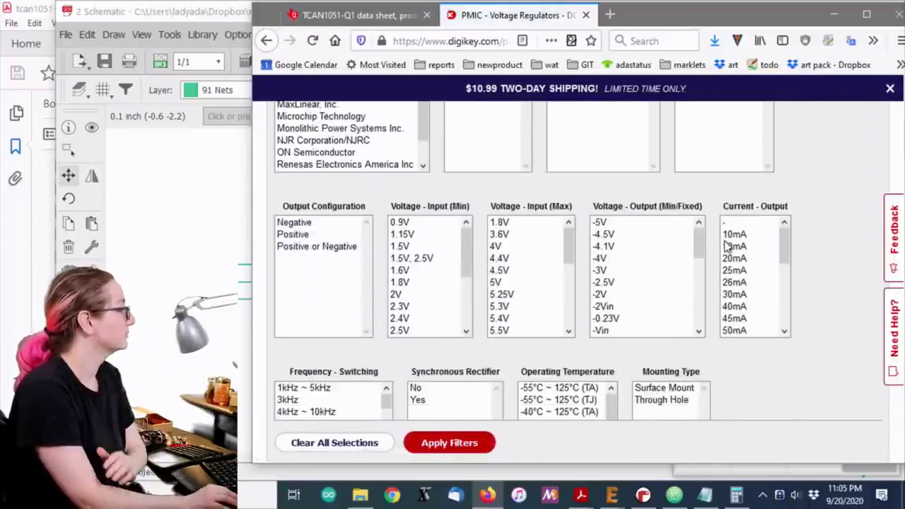
left_click(326, 239)
left_click(327, 247, "ctrl")
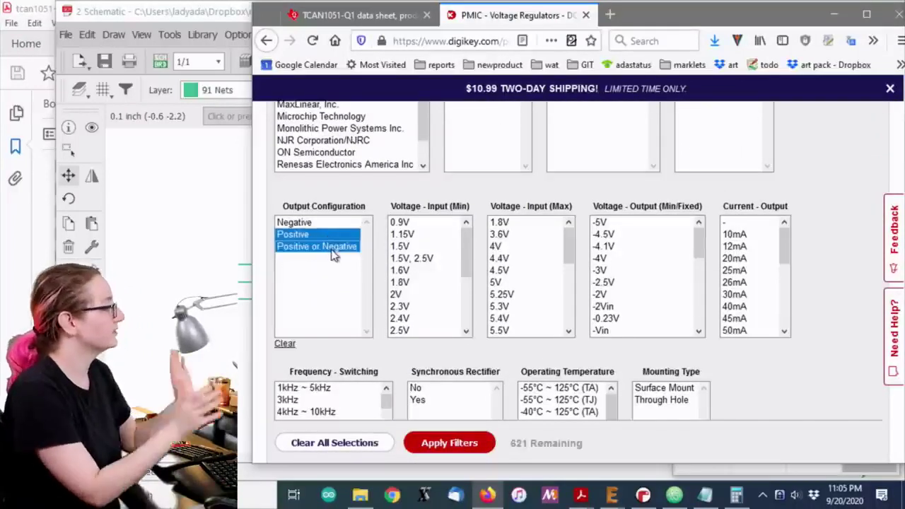
left_click(450, 445)
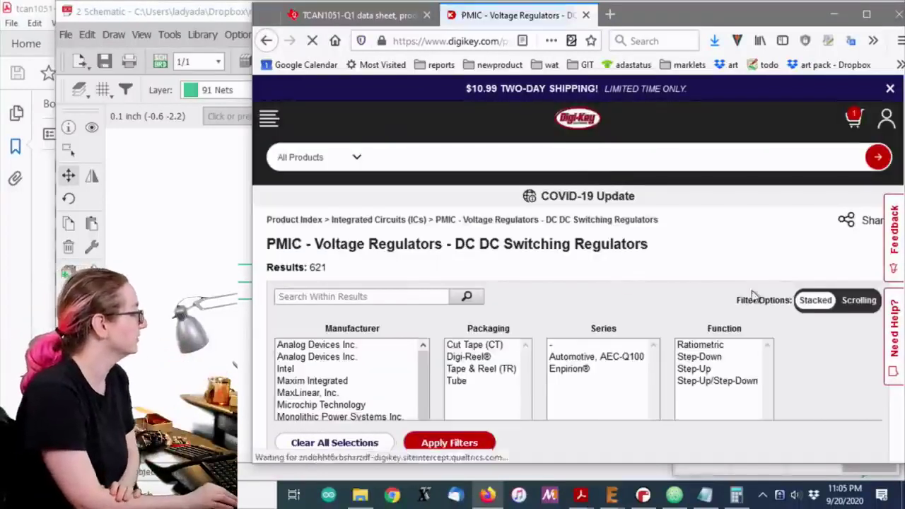
Filter the regulators to the Surface Mount mounting type
scroll(633, 247, "down", 10)
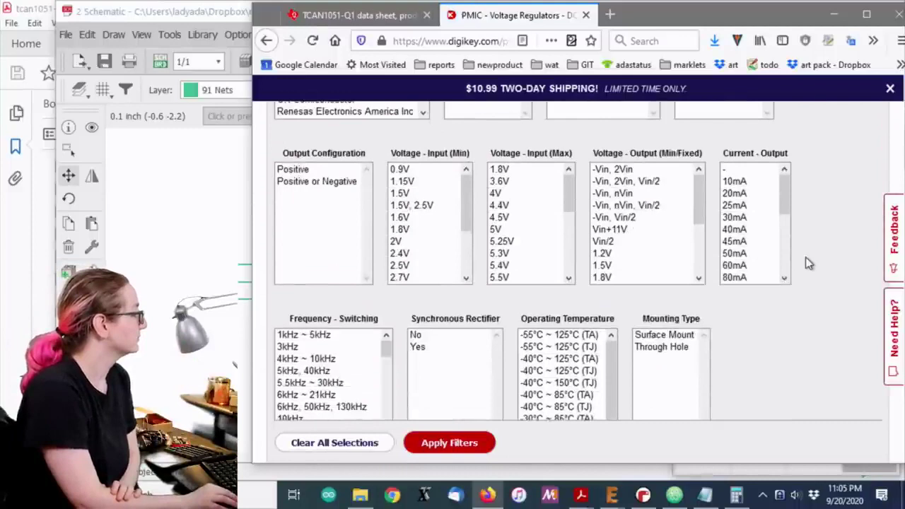
scroll(806, 263, "down", 2)
left_click(665, 172)
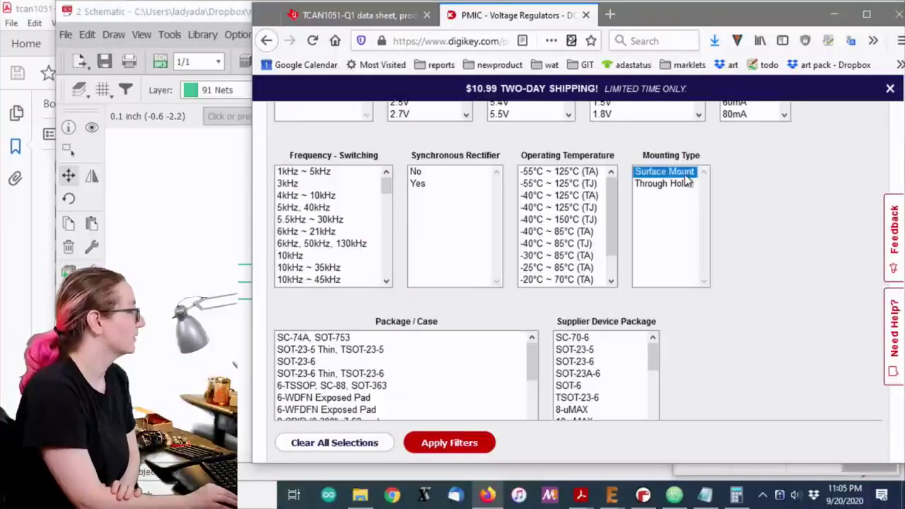
left_click(476, 450)
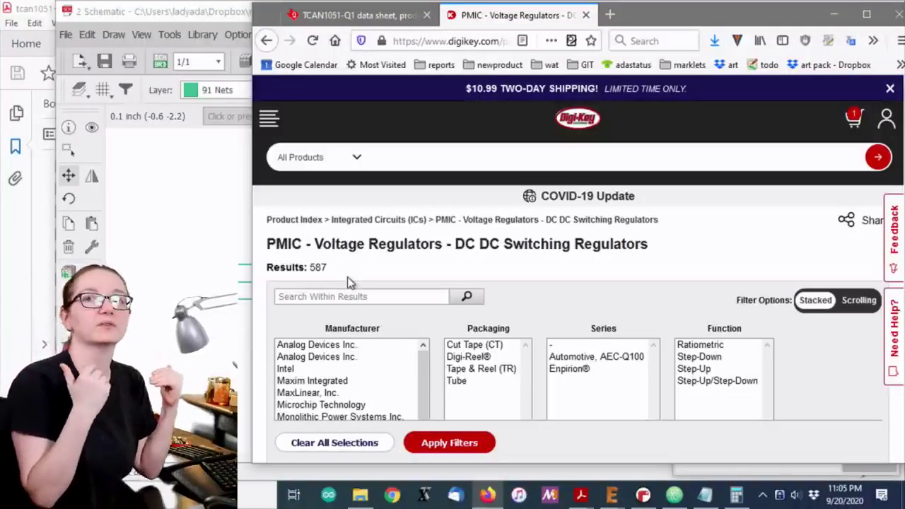
Filter the regulators to a minimum/fixed output voltage of 5V
scroll(637, 276, "down", 3)
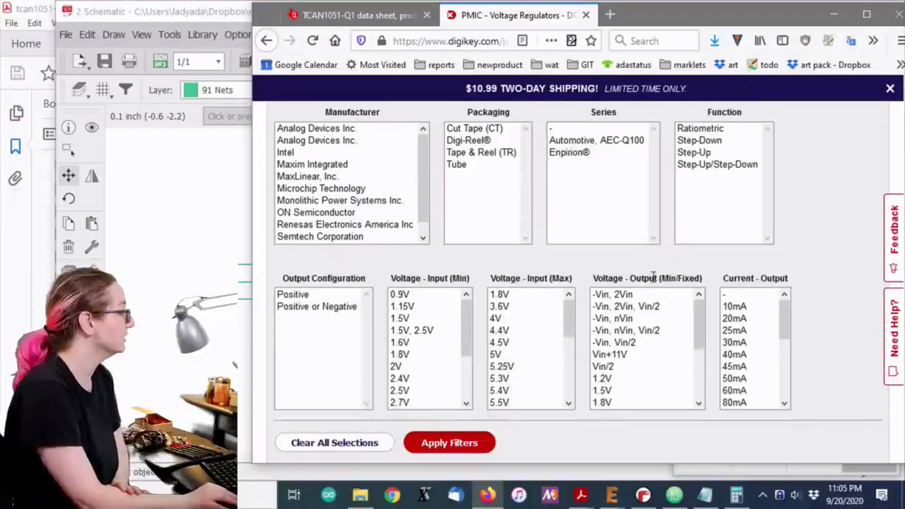
scroll(750, 261, "down", 5)
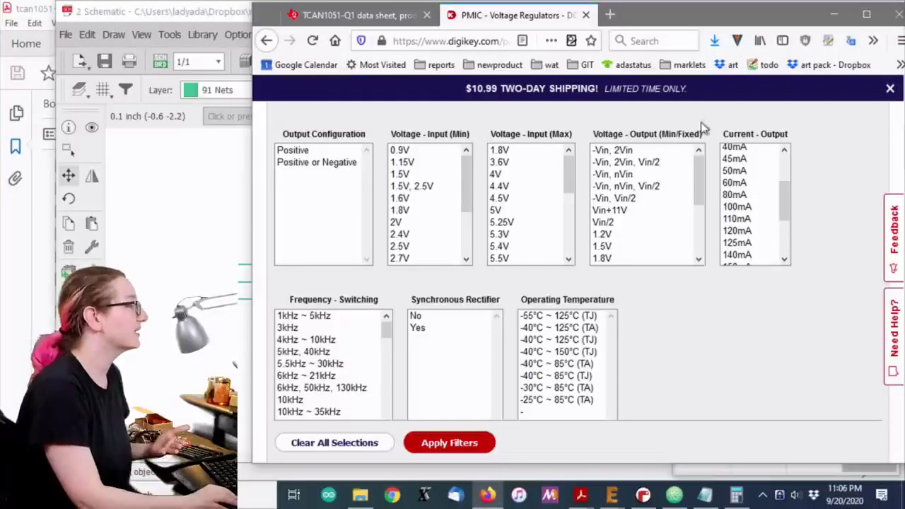
left_click_drag(696, 182, 695, 230)
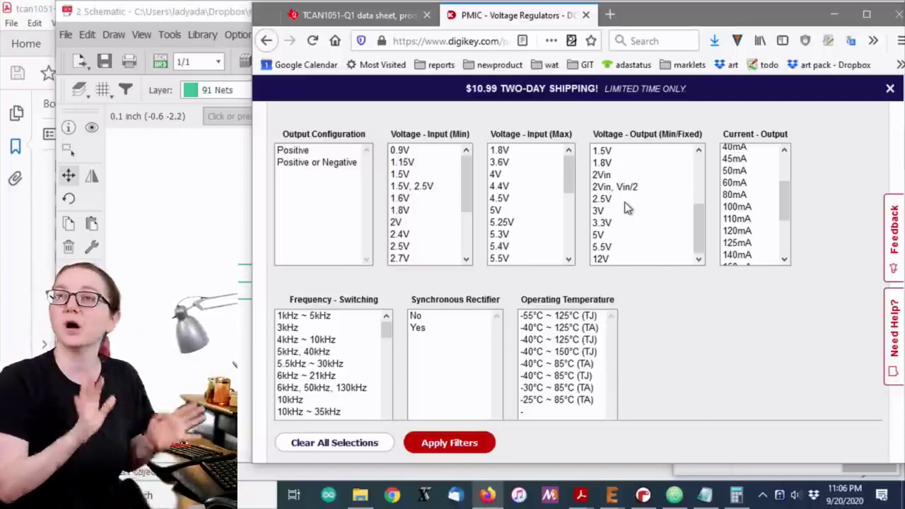
left_click(616, 235)
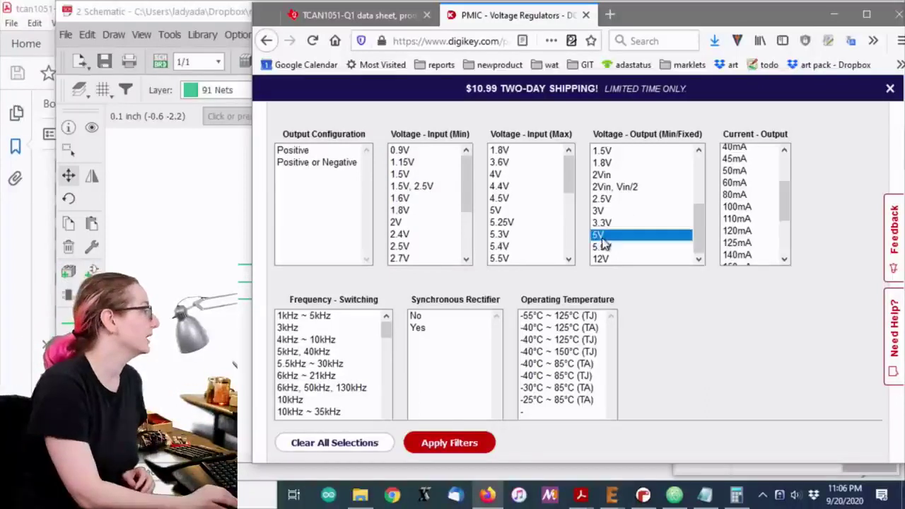
left_click(484, 442)
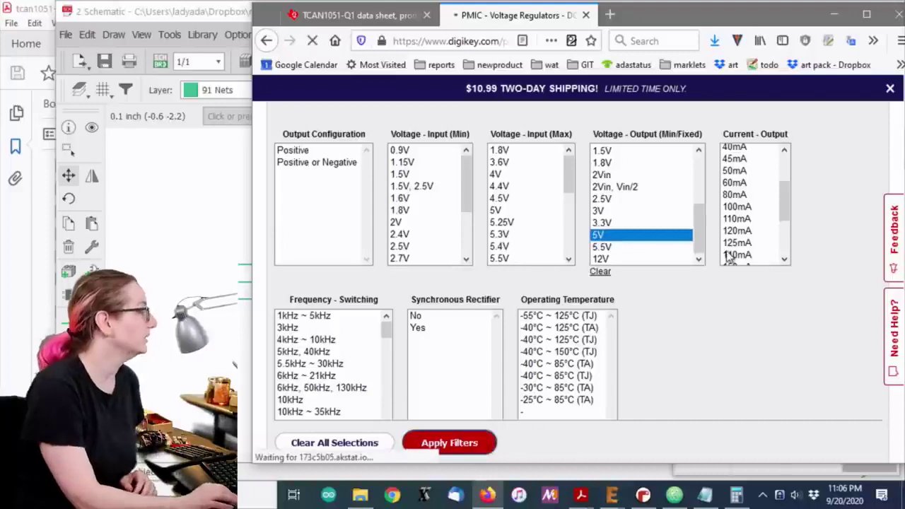
Filter the 5V regulators to output currents from 100mA through 300mA
scroll(651, 205, "down", 3)
scroll(651, 205, "down", 2)
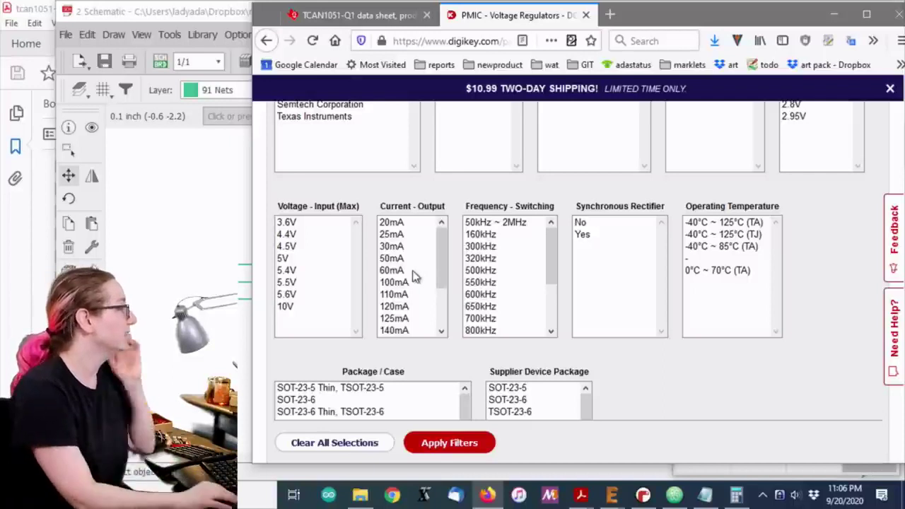
left_click_drag(404, 283, 408, 339)
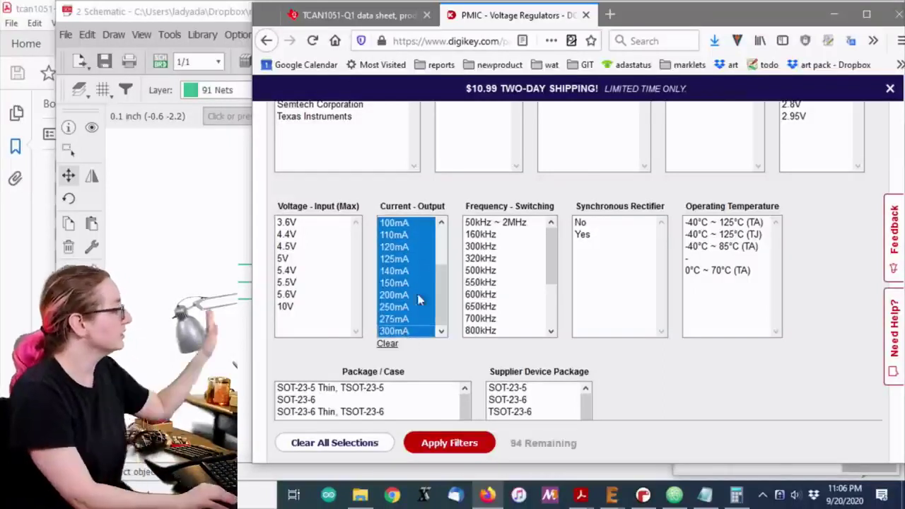
scroll(407, 269, "up", 2)
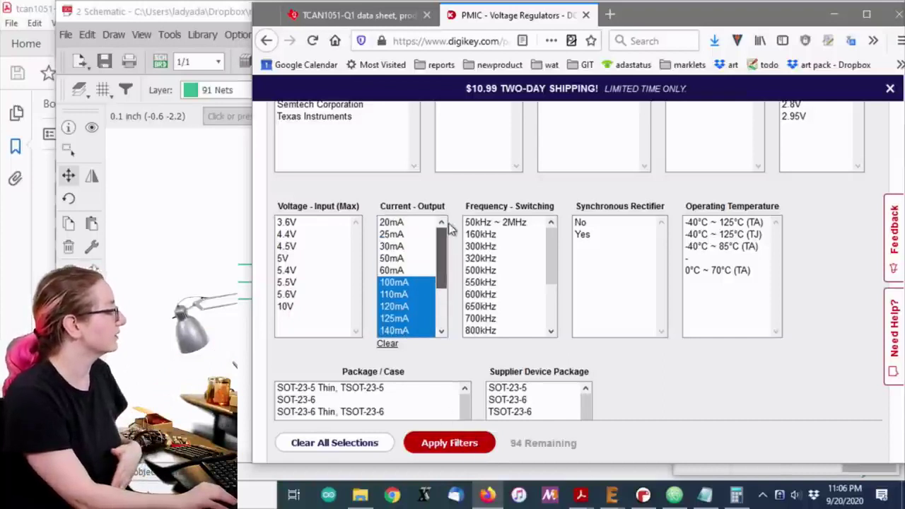
left_click(469, 451)
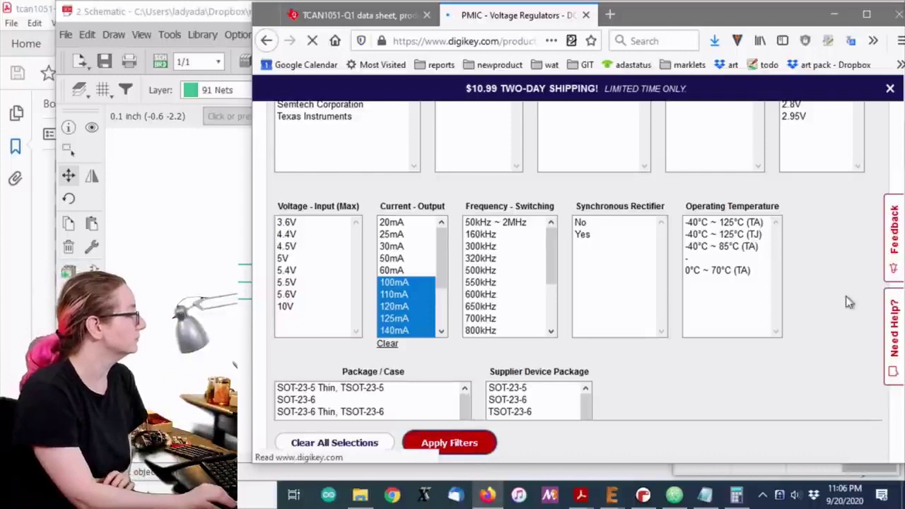
Look over the remaining filters and the product table, and widen the browser window
scroll(706, 261, "down", 5)
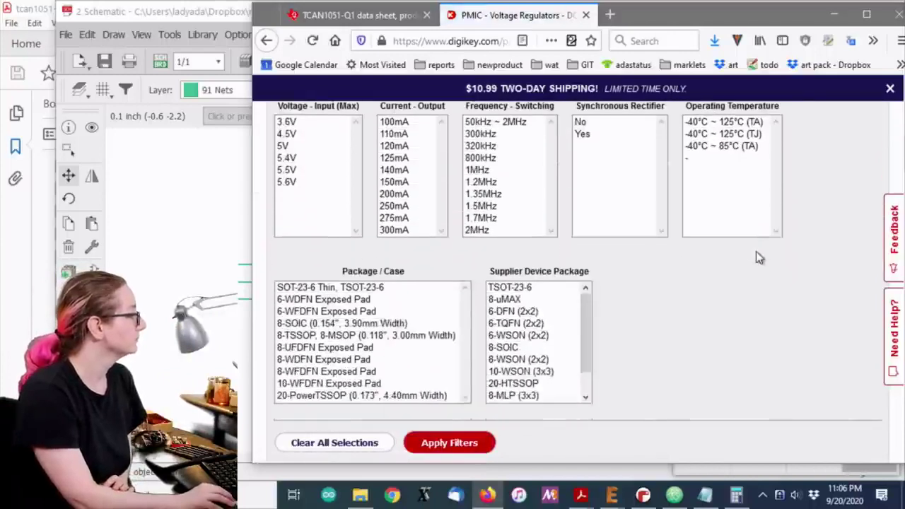
scroll(720, 238, "up", 5)
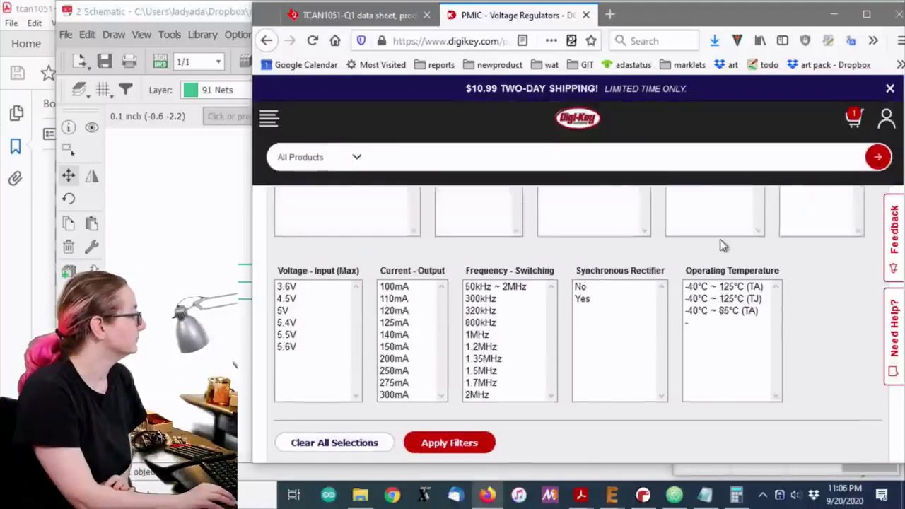
scroll(792, 261, "up", 1)
scroll(792, 262, "down", 5)
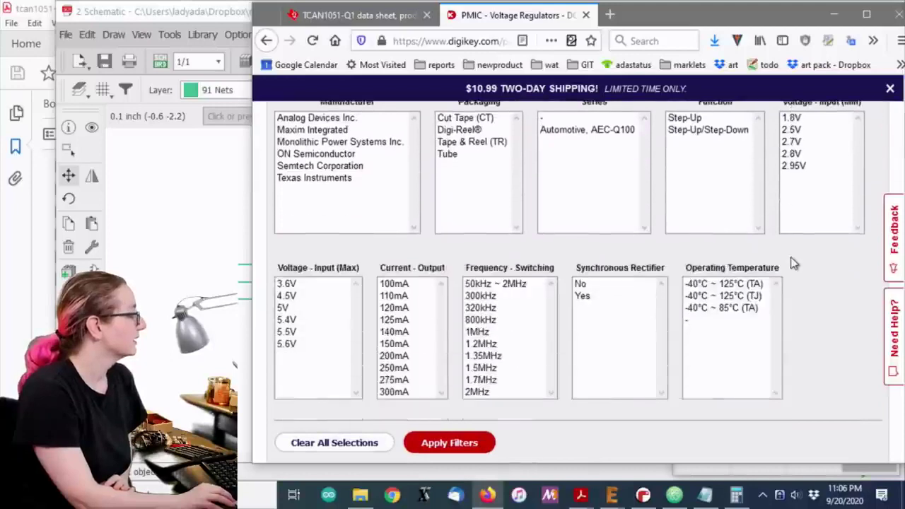
scroll(797, 257, "down", 4)
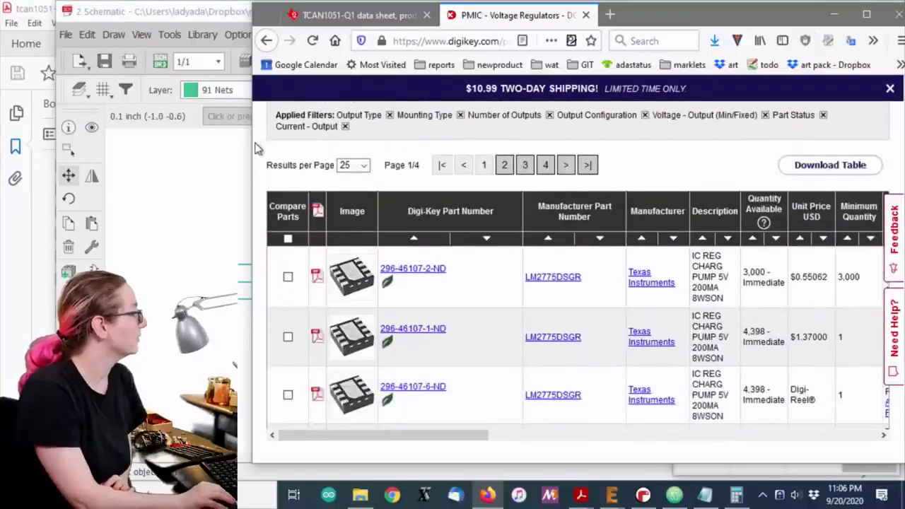
left_click_drag(254, 145, 190, 143)
Filter the packages to SOT-23-6 Thin through 8-WFDFN Exposed Pad, leaving out 8-SOIC
scroll(739, 290, "up", 5)
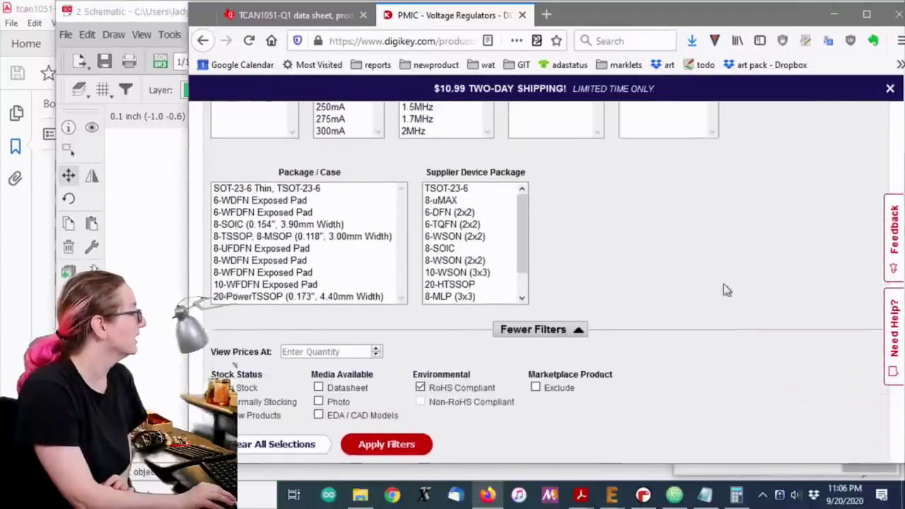
left_click_drag(520, 225, 522, 243)
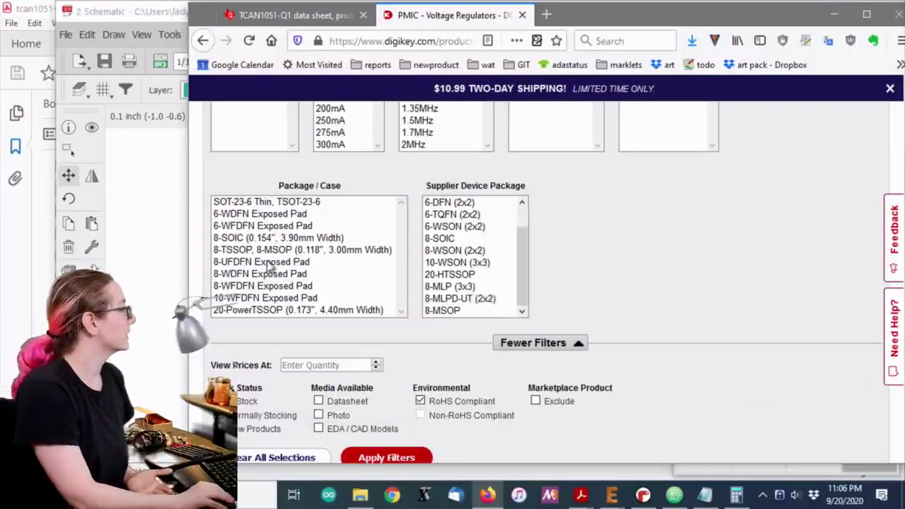
left_click_drag(260, 289, 267, 200)
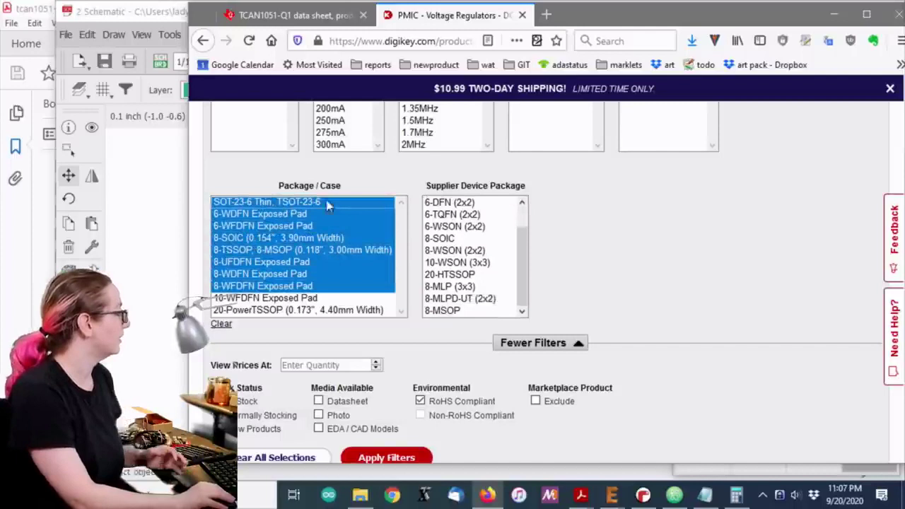
left_click(341, 241, "ctrl")
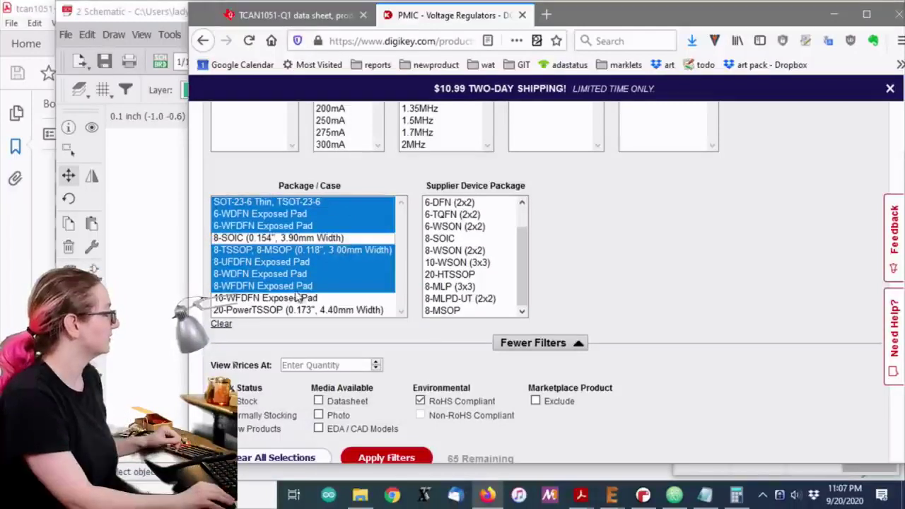
left_click_drag(301, 285, 302, 200)
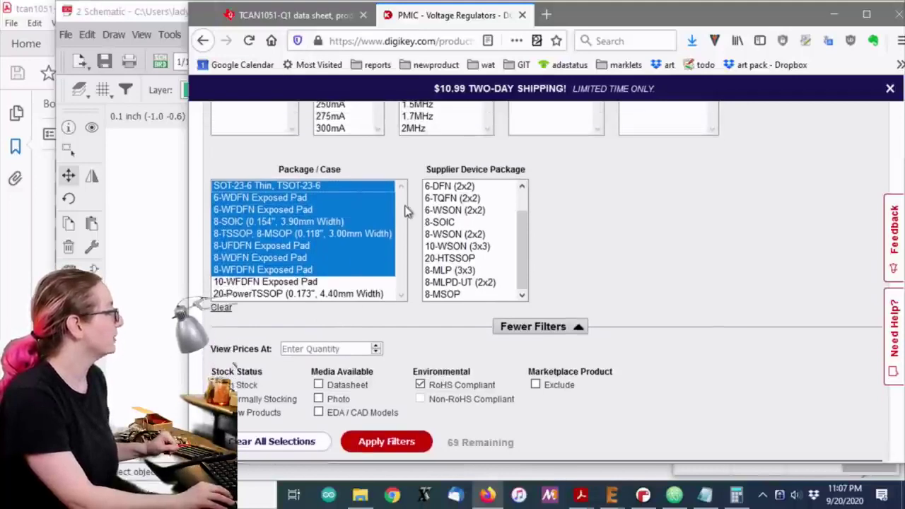
left_click(269, 239, "ctrl")
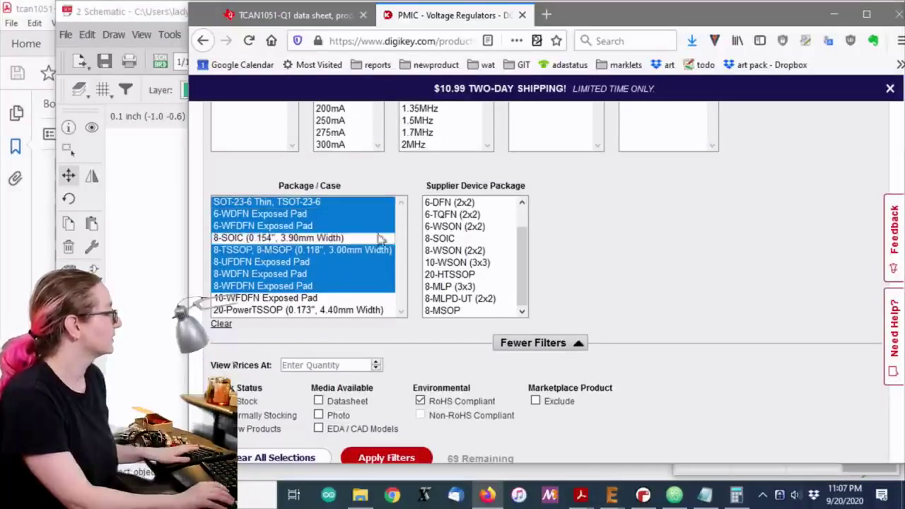
left_click(388, 459)
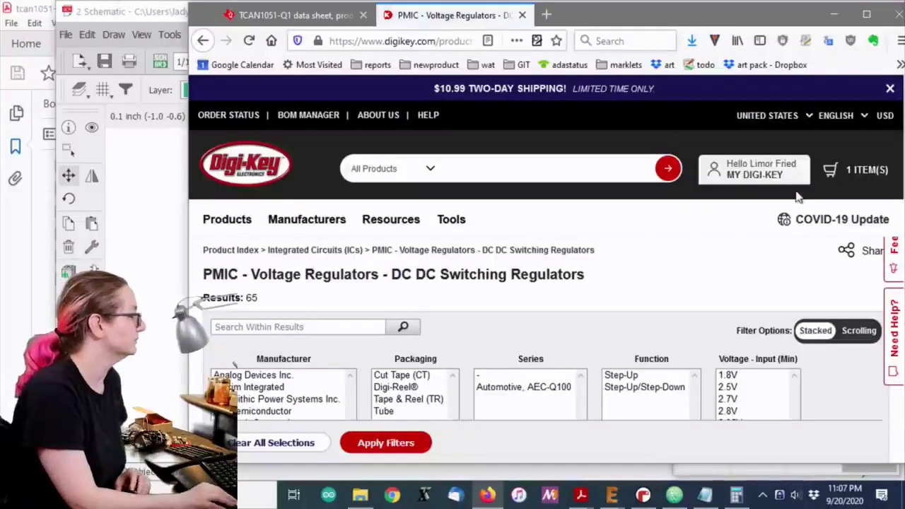
Sort the filtered regulators by quantity available, largest stock first
scroll(754, 233, "down", 5)
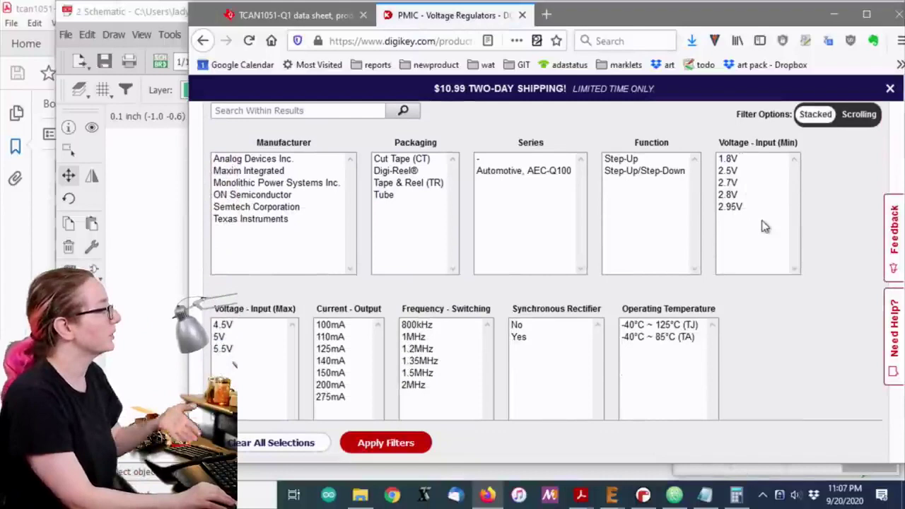
scroll(633, 219, "down", 2)
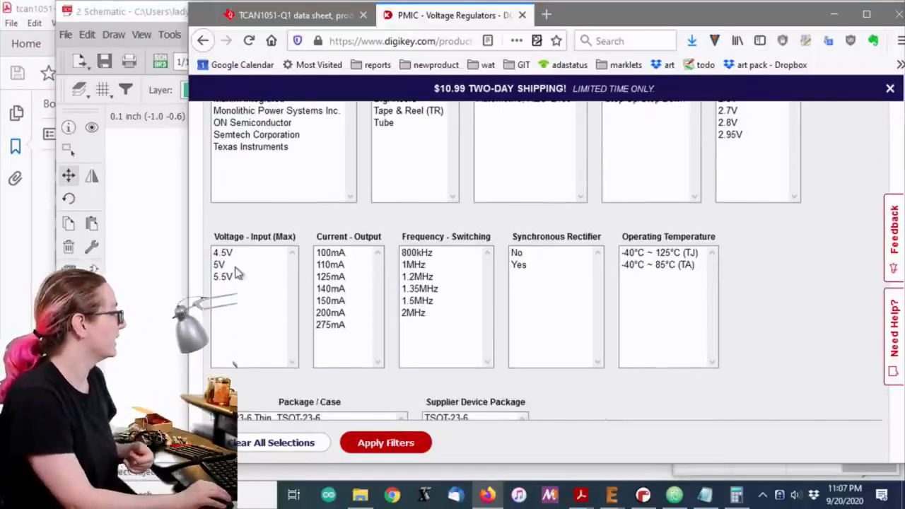
scroll(747, 266, "down", 6)
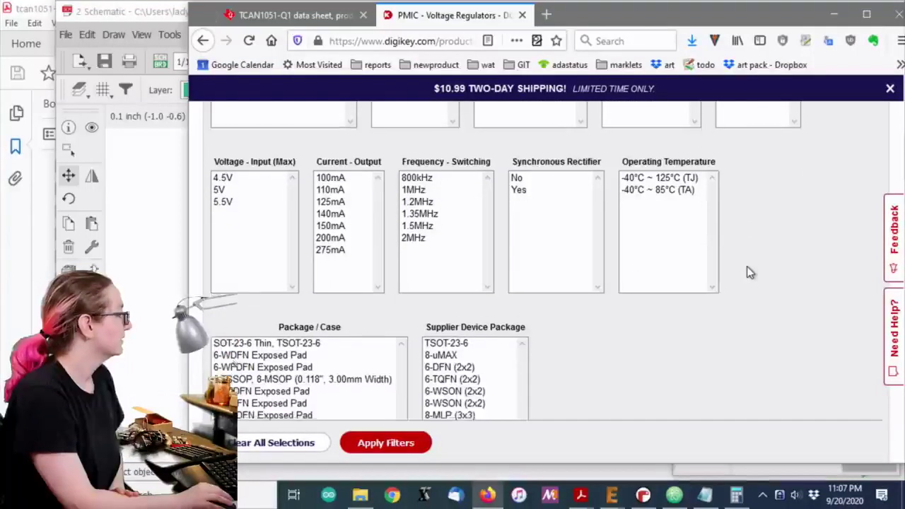
scroll(749, 267, "down", 6)
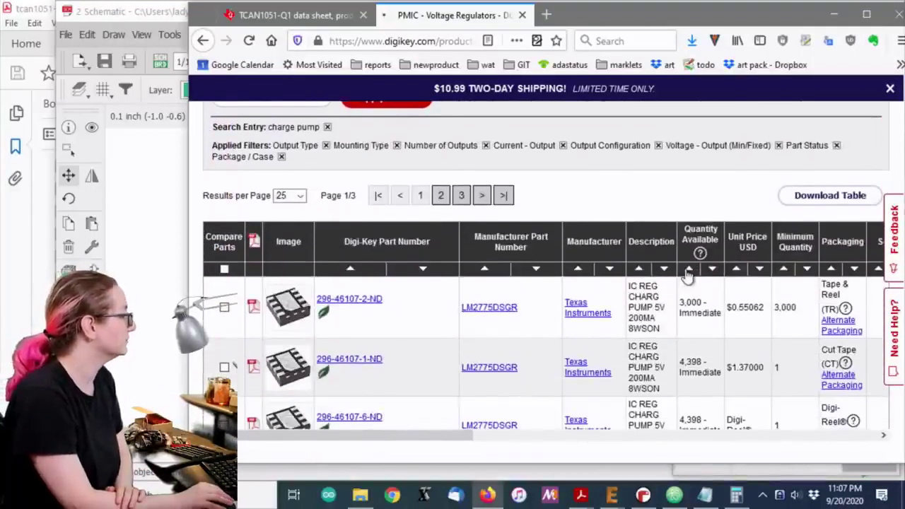
left_click(722, 272)
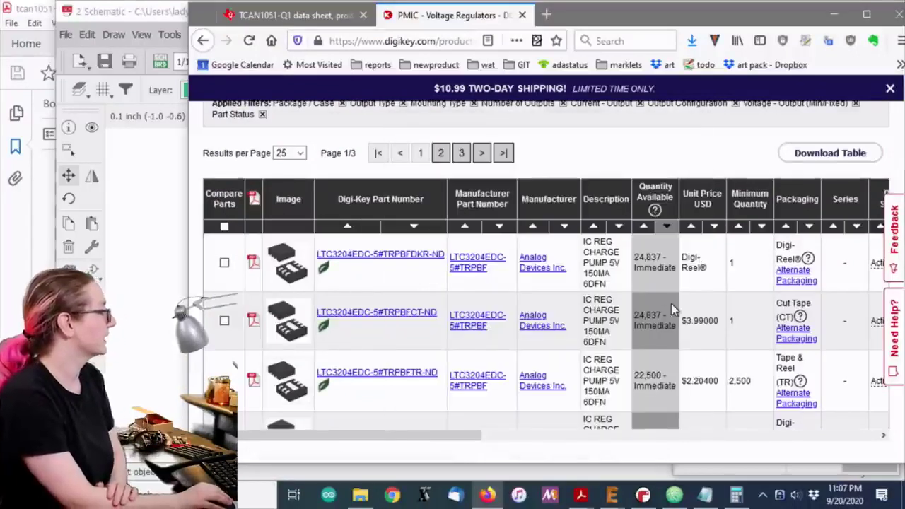
Widen the browser window and look over the stock and prices of the best-stocked regulators
left_click_drag(189, 319, 60, 318)
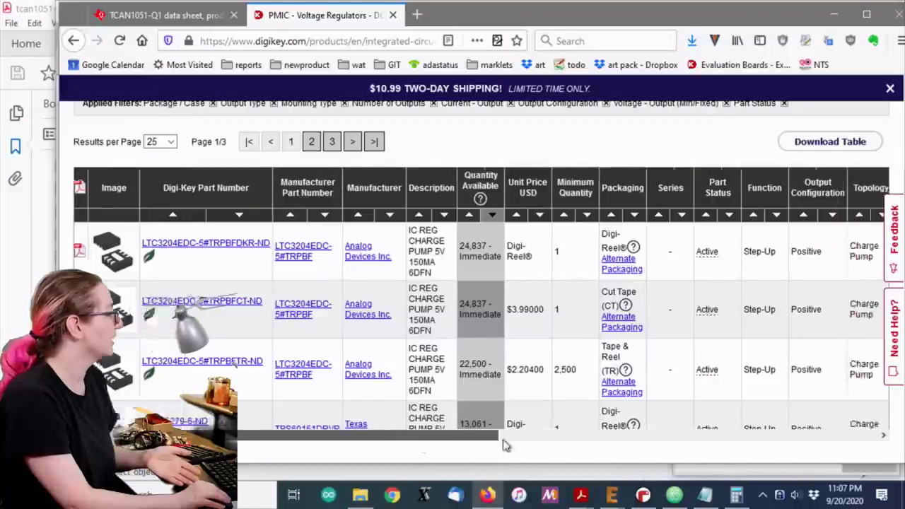
left_click_drag(505, 442, 420, 441)
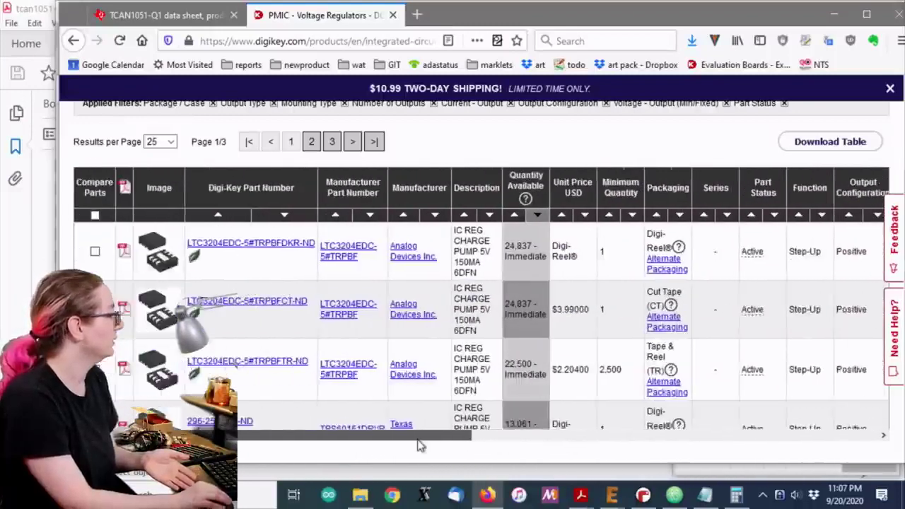
scroll(626, 374, "down", 5)
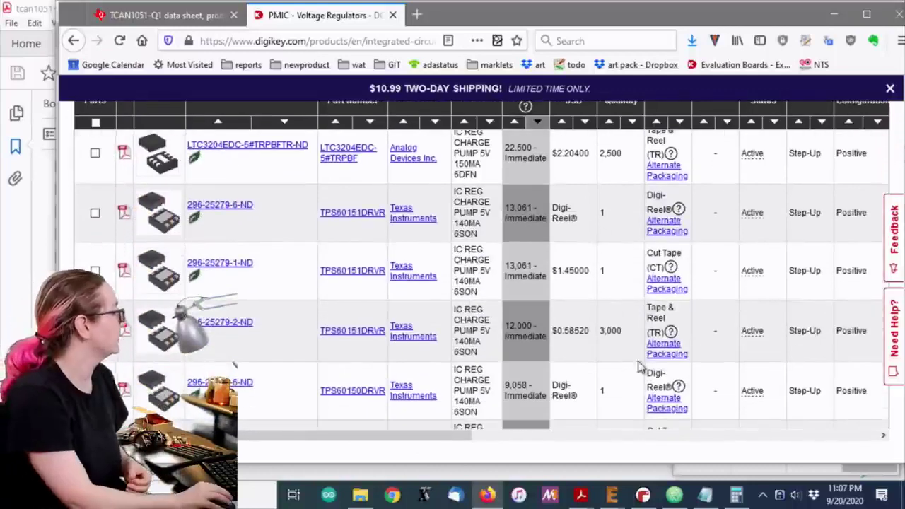
scroll(564, 271, "down", 3)
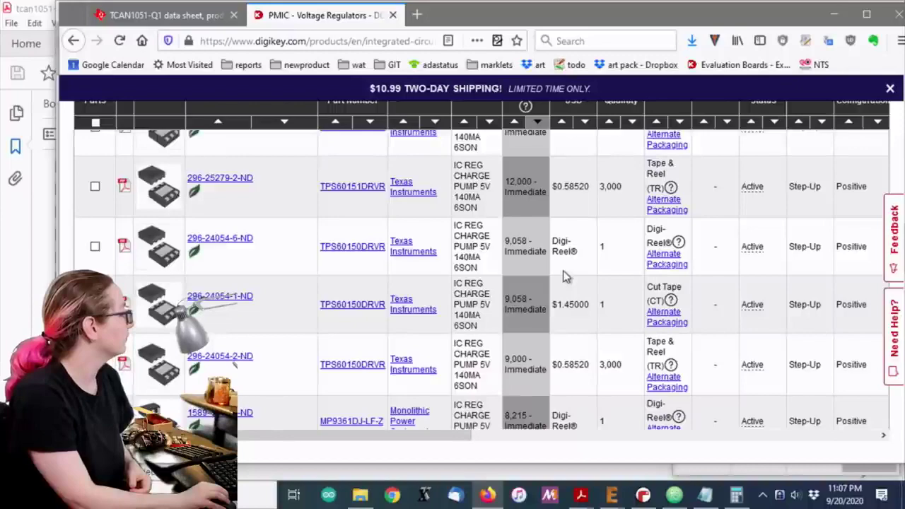
Filter the regulators to Tape & Reel (TR) packaging
scroll(565, 276, "up", 5)
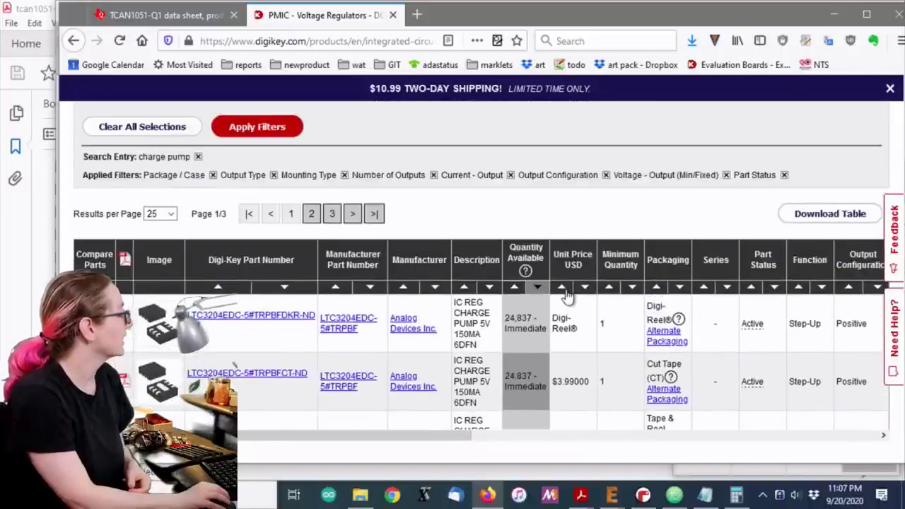
scroll(559, 283, "up", 3)
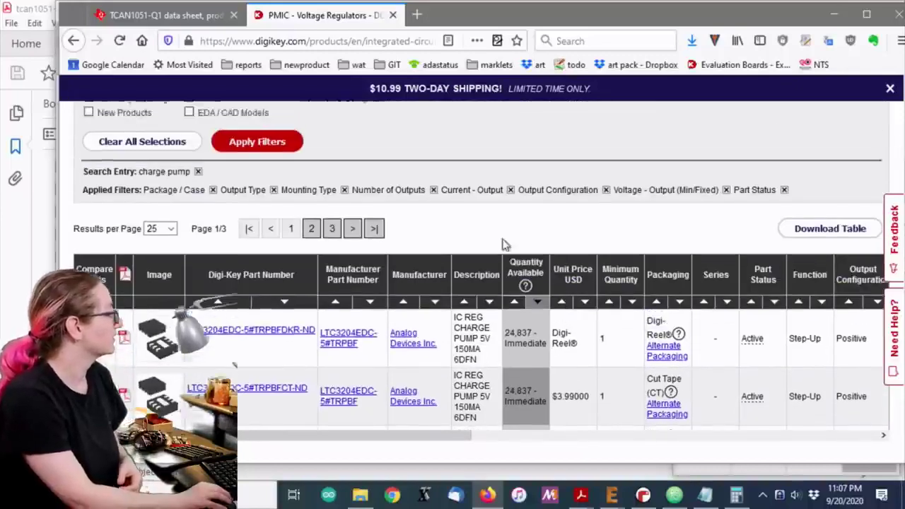
scroll(509, 248, "down", 5)
scroll(513, 252, "up", 7)
scroll(511, 251, "up", 4)
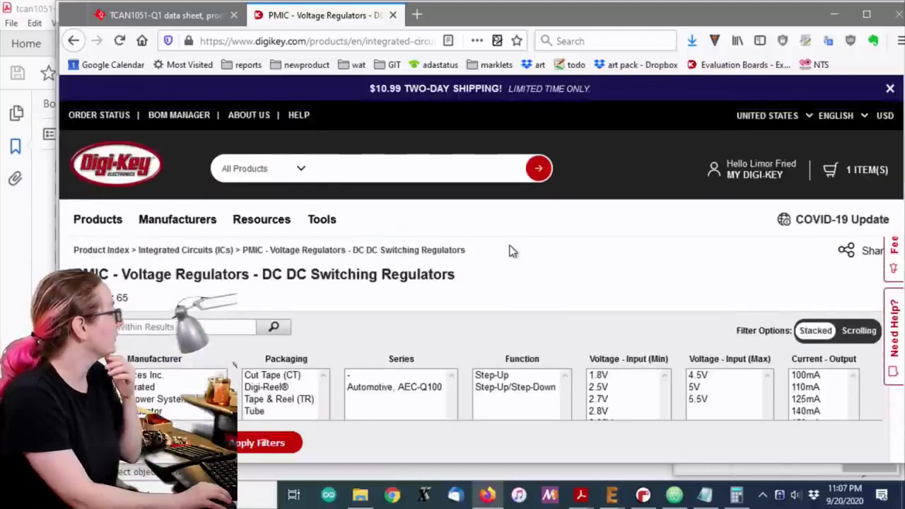
scroll(512, 247, "down", 2)
left_click(290, 255)
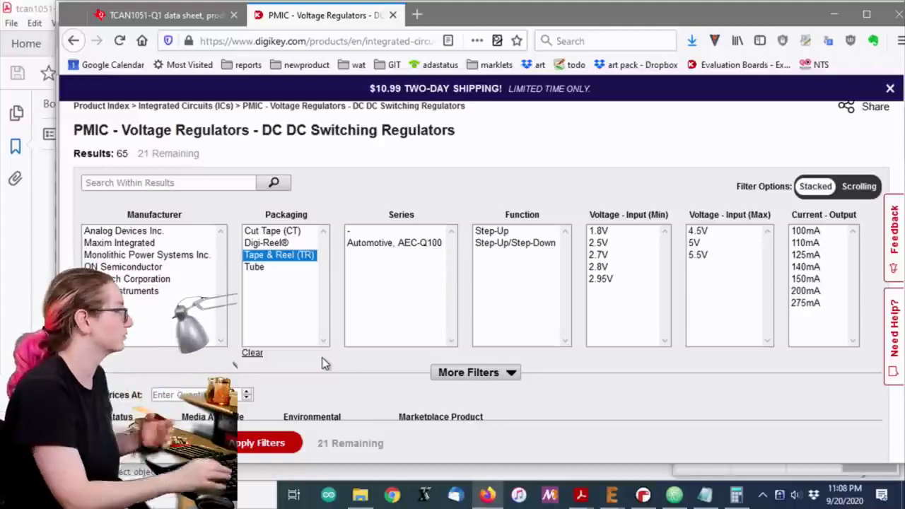
key("Return")
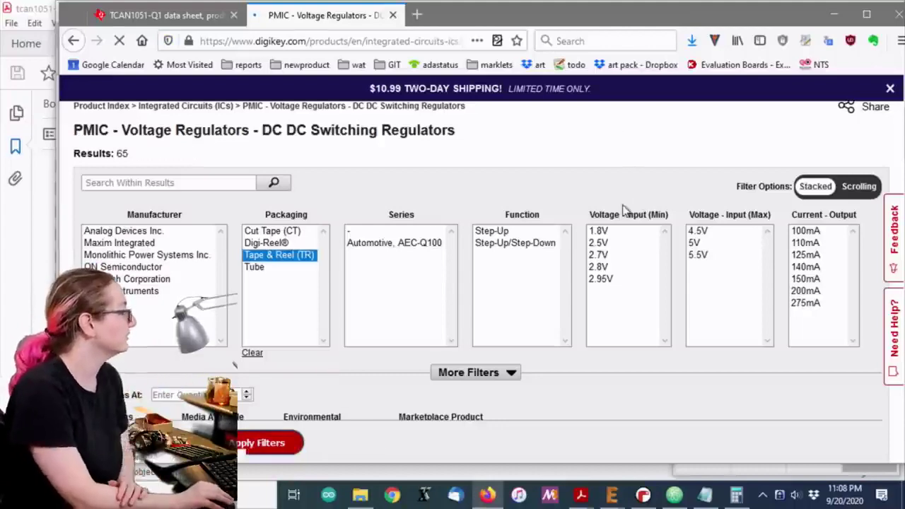
Sort the tape-and-reel regulators by unit price, cheapest first
scroll(635, 217, "down", 5)
scroll(634, 217, "down", 3)
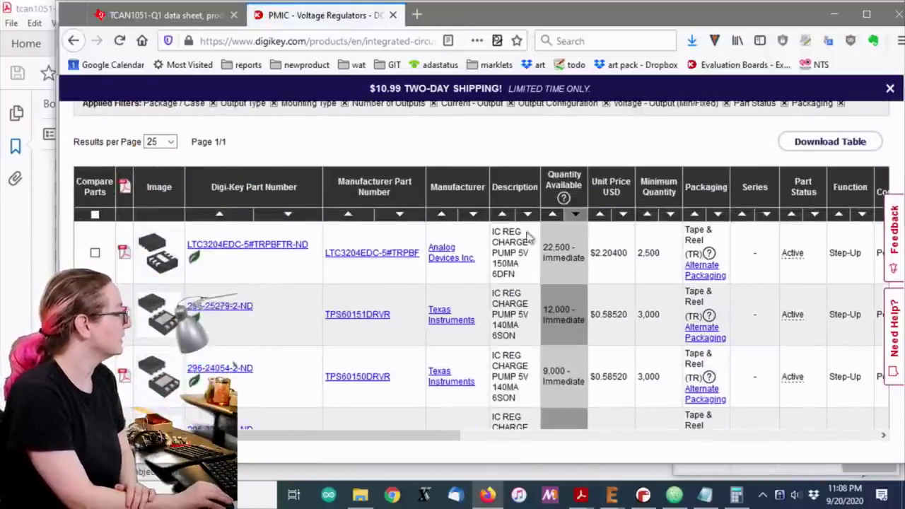
left_click_drag(593, 252, 643, 254)
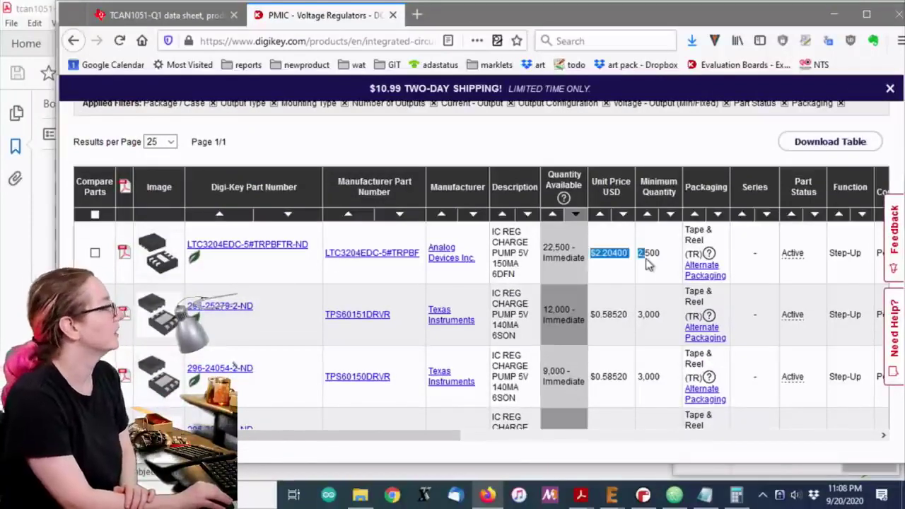
left_click(629, 263)
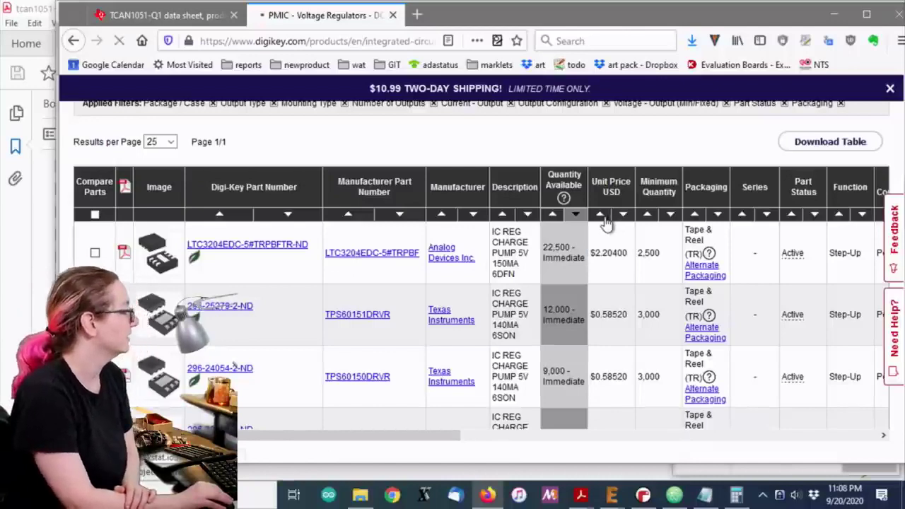
left_click(605, 219)
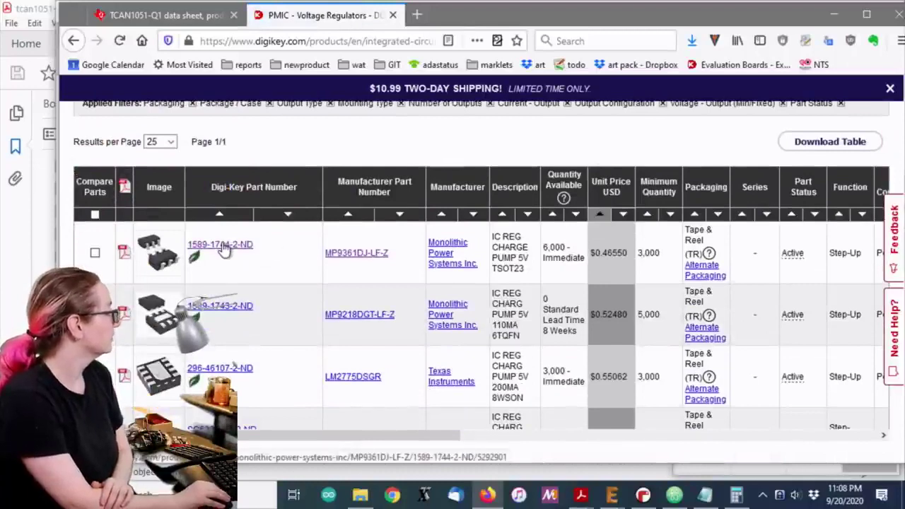
Compare the cheapest regulators' packages and stock, and open the product page of the MP9361DJ-LF-Z
mouse_move(152, 247)
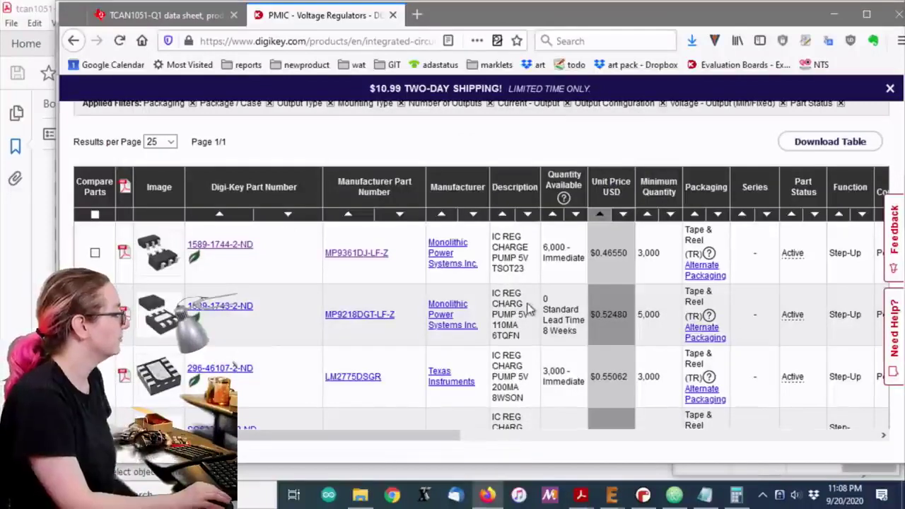
left_click_drag(530, 297, 585, 338)
left_click(585, 336)
scroll(647, 283, "down", 3)
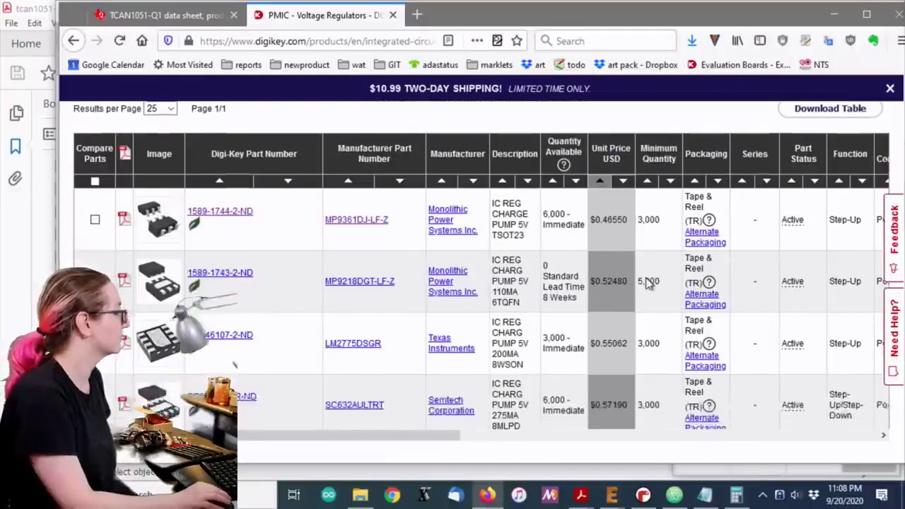
scroll(647, 283, "up", 3)
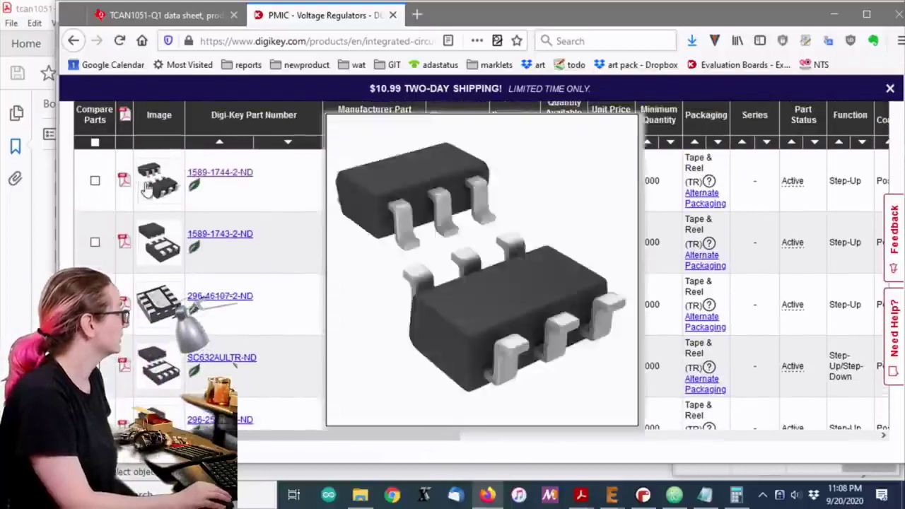
left_click(208, 177)
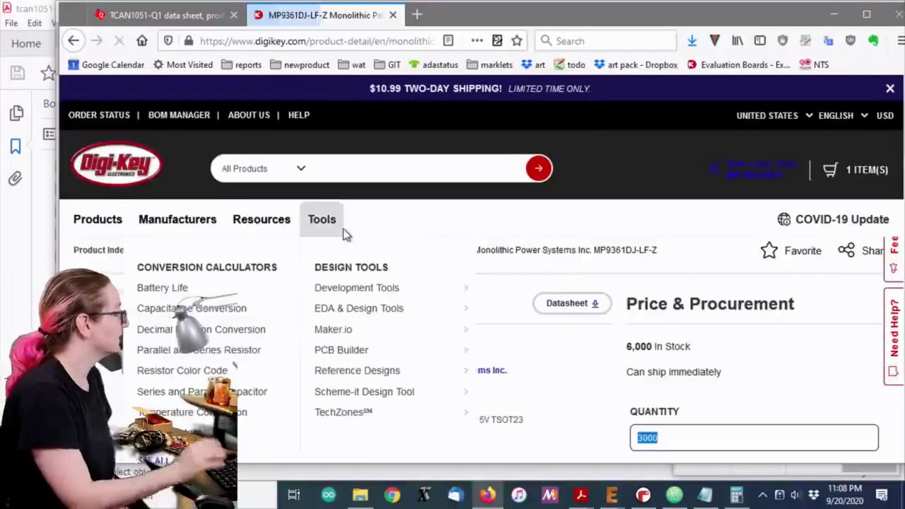
Review the MP9361DJ-LF-Z product details and bring up the MP9361 datasheet's typical application circuit in Acrobat Reader
scroll(732, 212, "down", 1)
scroll(549, 338, "down", 3)
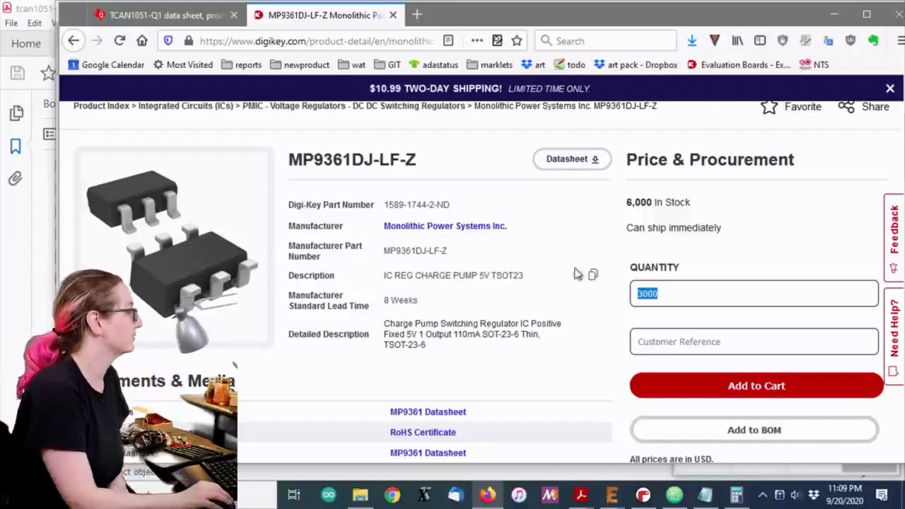
scroll(481, 249, "down", 2)
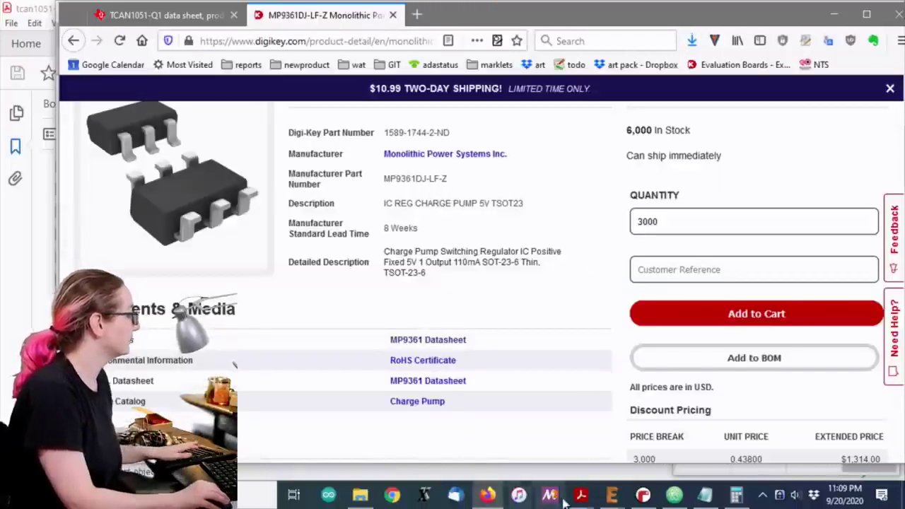
mouse_move(581, 495)
left_click(707, 453)
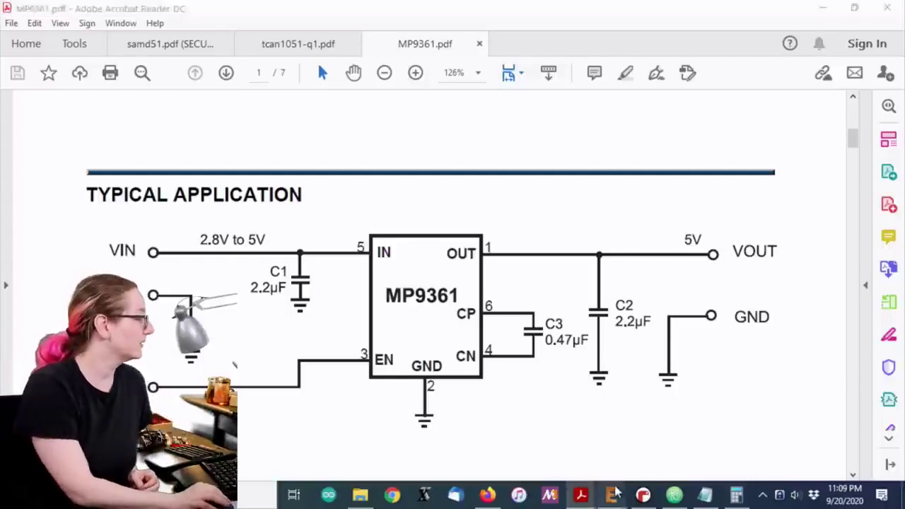
Switch to the Feather M4 CAN board layout in EAGLE and inspect the charge pump area beside the CAN connector
mouse_move(619, 490)
left_click(345, 443)
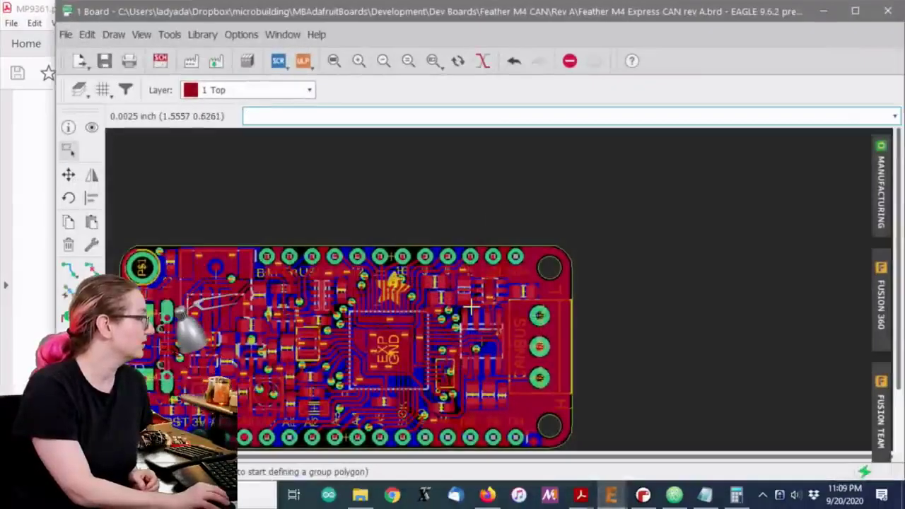
scroll(502, 286, "up", 2)
scroll(502, 287, "up", 2)
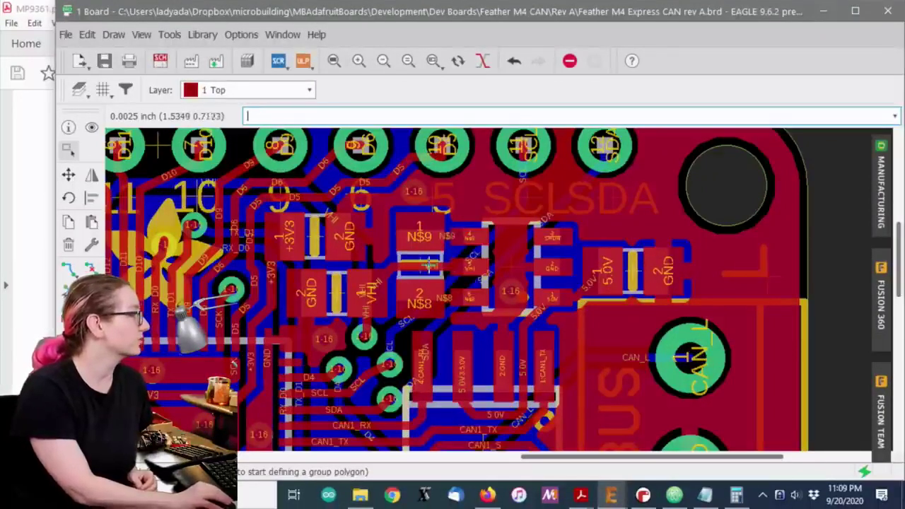
Show the schematic and inspect the AP3602 charge pump circuit with its pins and capacitors
key("alt+2")
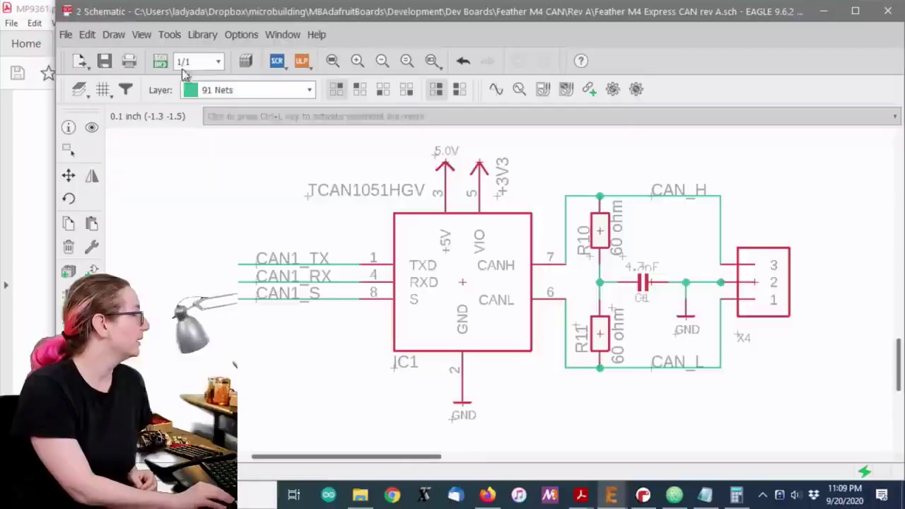
scroll(511, 232, "down", 3)
scroll(328, 312, "up", 4)
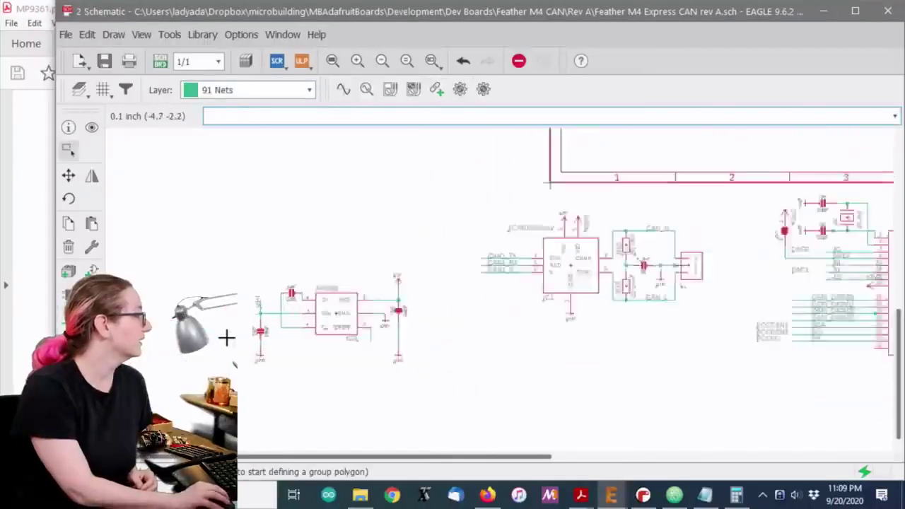
scroll(329, 311, "up", 2)
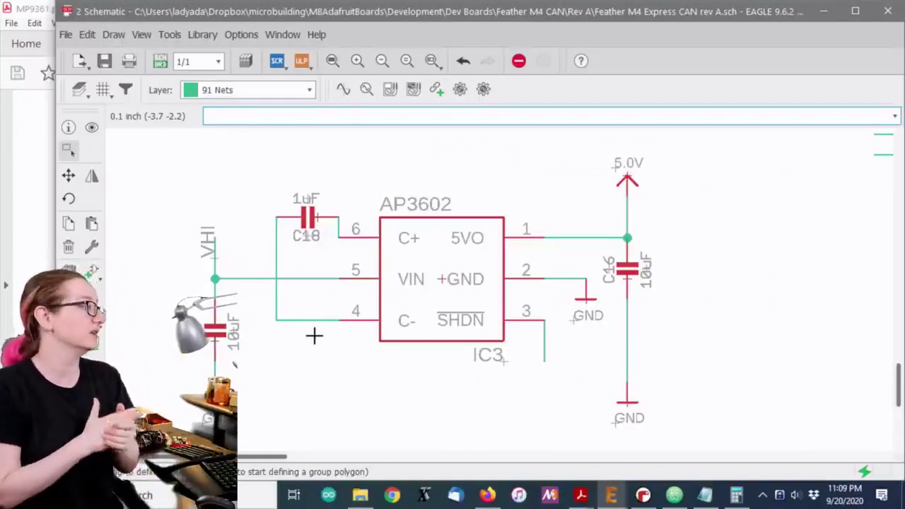
Return to the MP9361 datasheet in Acrobat Reader and examine the pins and capacitors of its typical application circuit
left_click(5, 7)
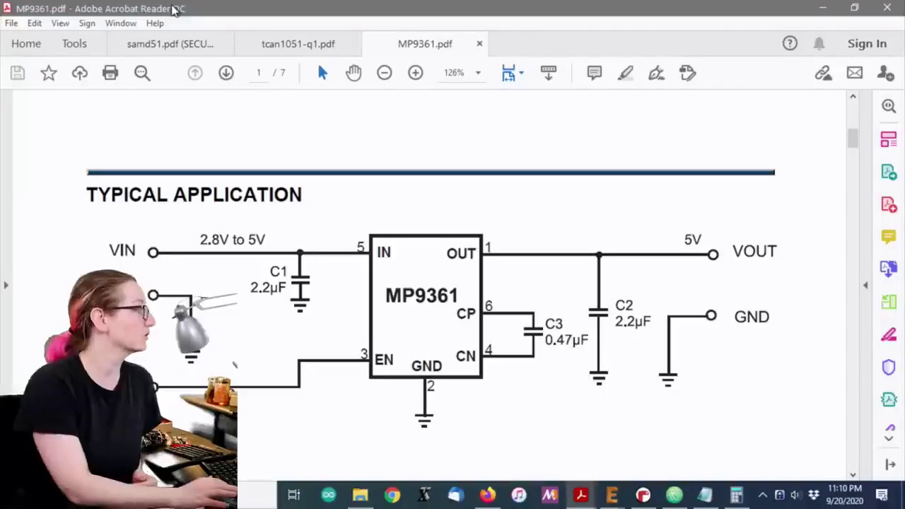
scroll(522, 217, "down", 2)
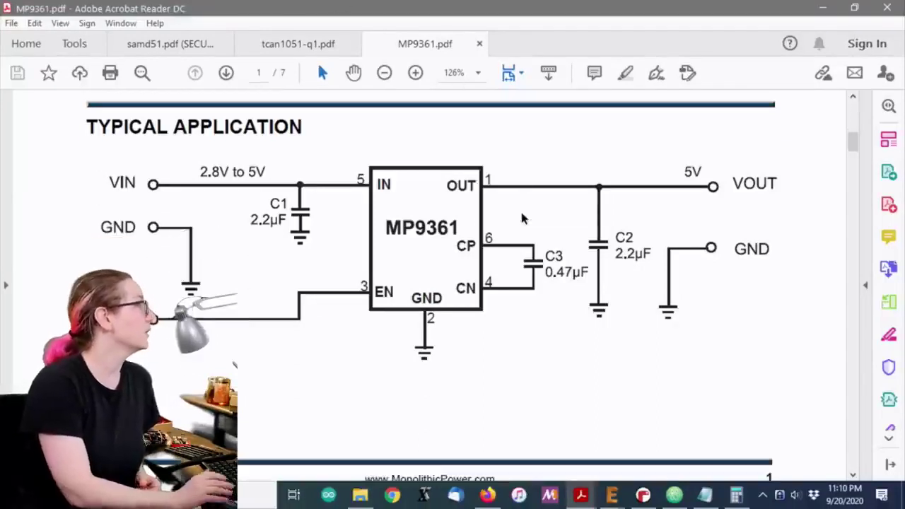